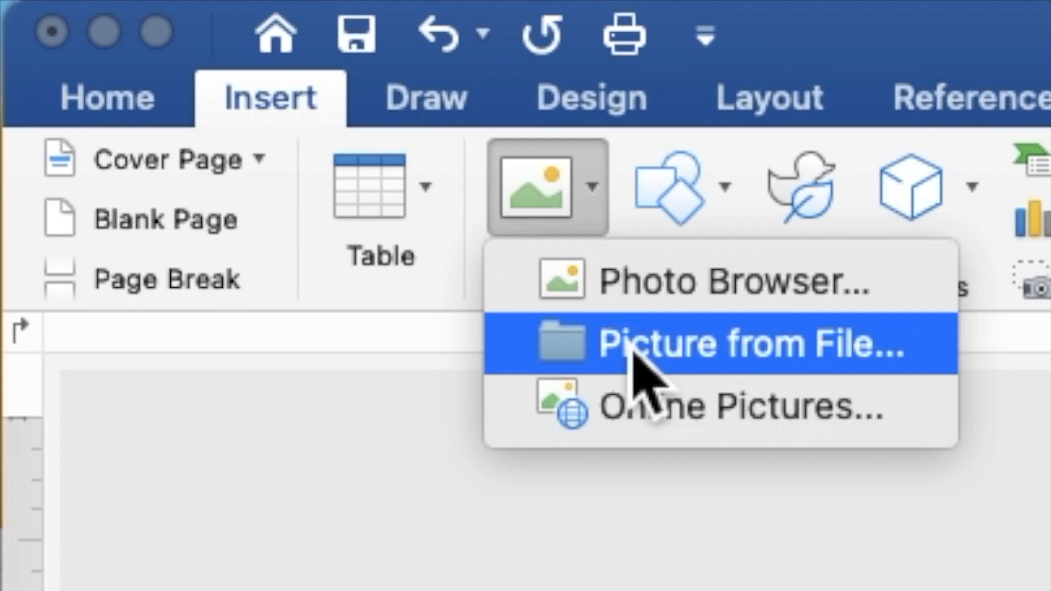
# - Insert the green leaves in peach background image from file
pyautogui.click(633, 349)
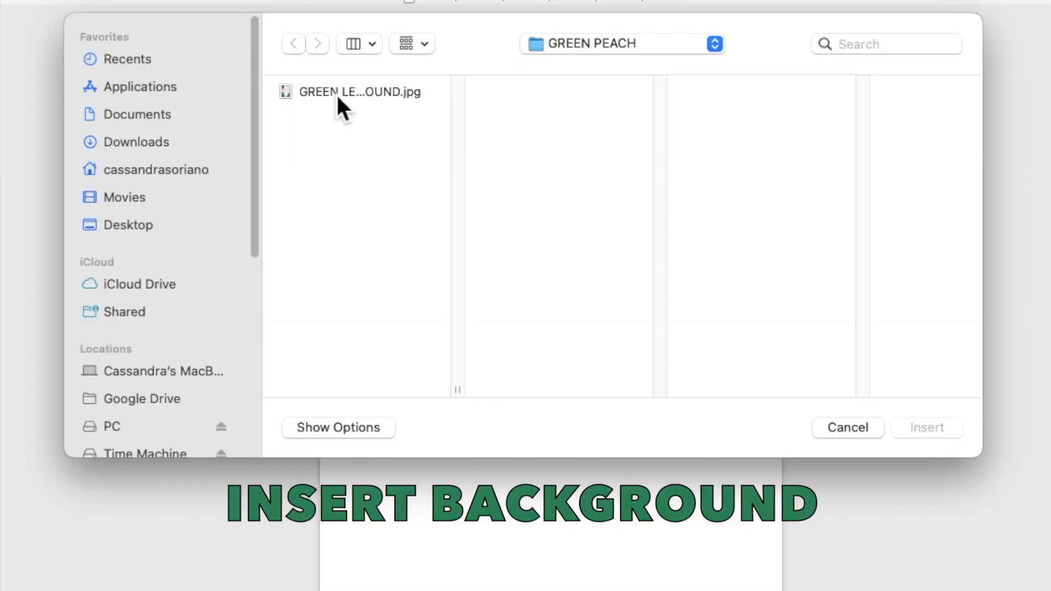
pyautogui.click(370, 146)
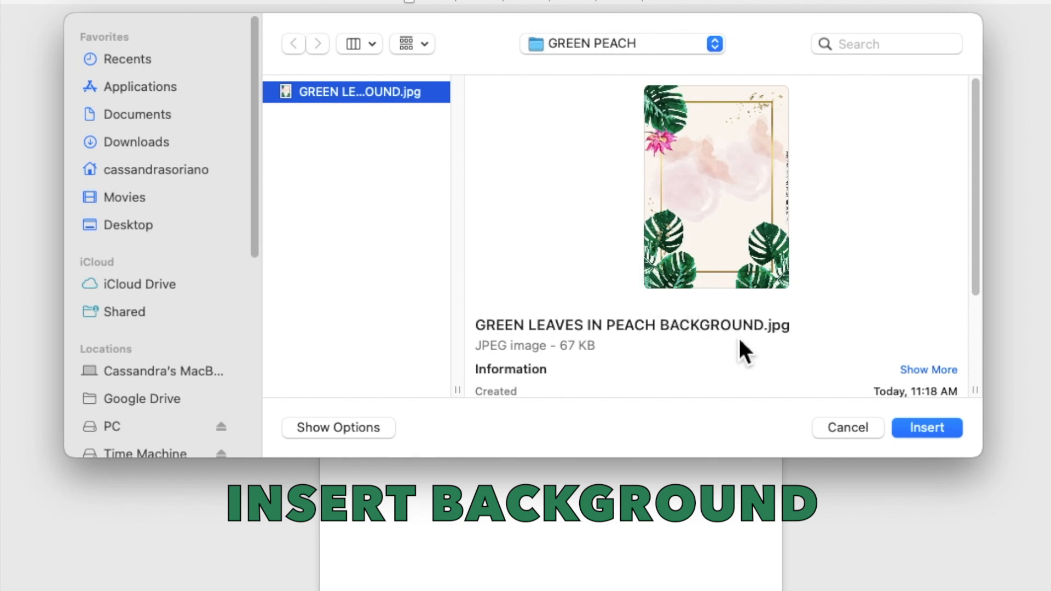
pyautogui.click(910, 425)
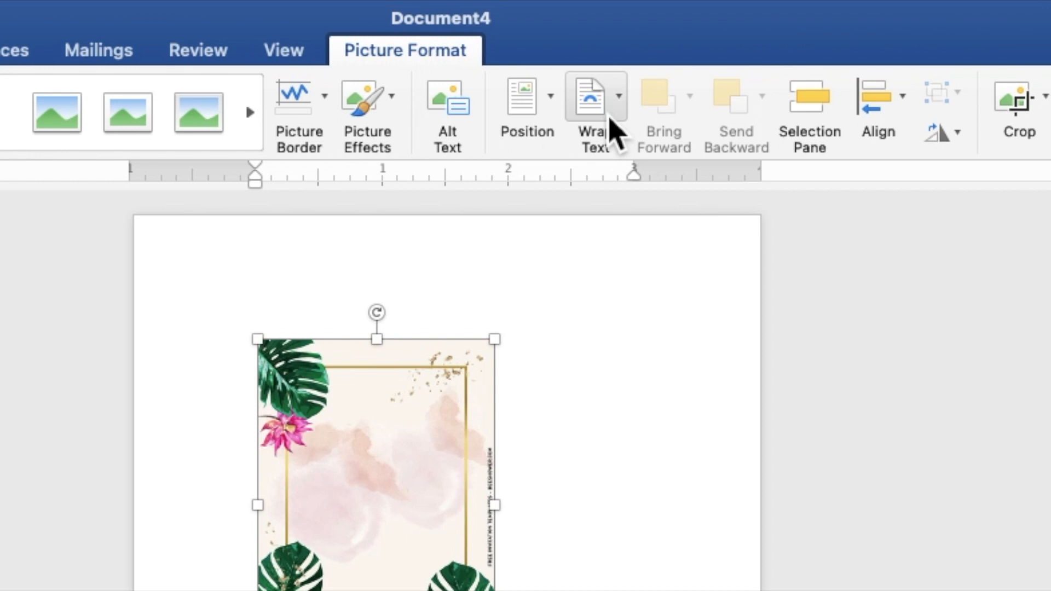
# - Set the picture behind text and stretch it from the top-left corner to fill the page
pyautogui.click(610, 118)
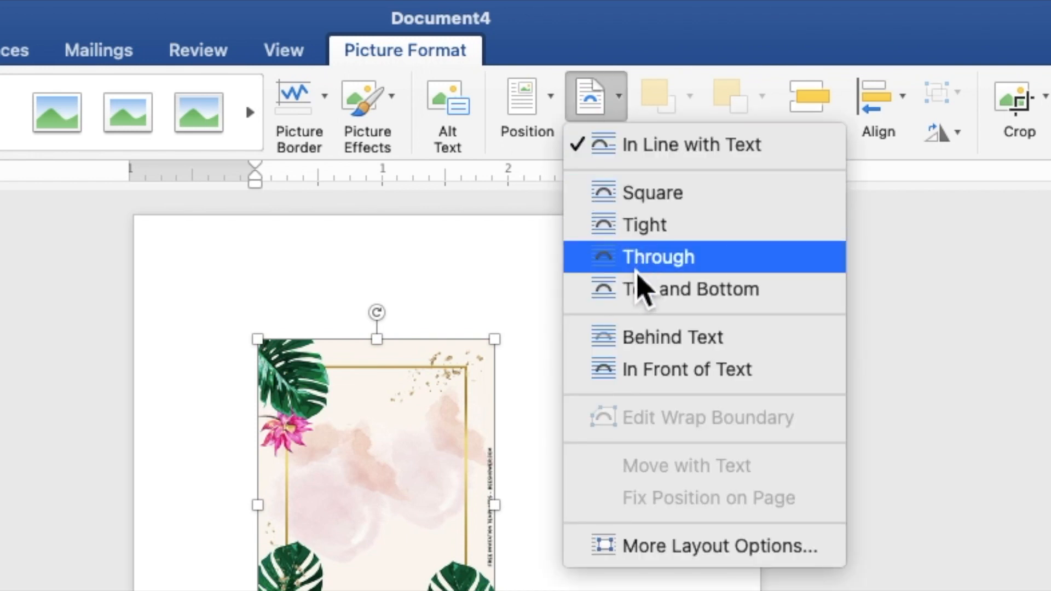
pyautogui.click(648, 343)
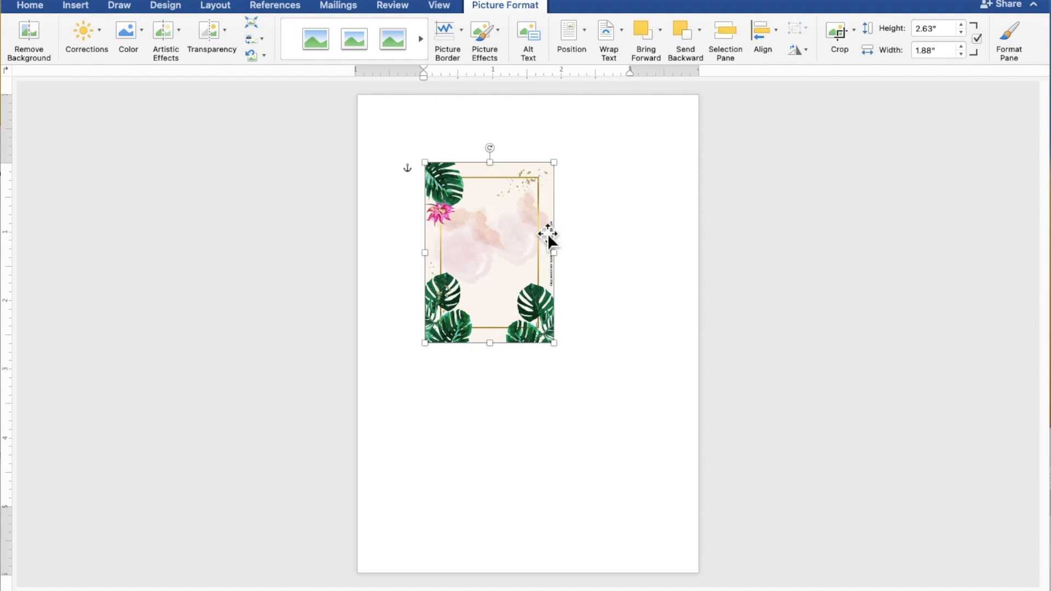
pyautogui.moveTo(526, 242); pyautogui.dragTo(461, 178)
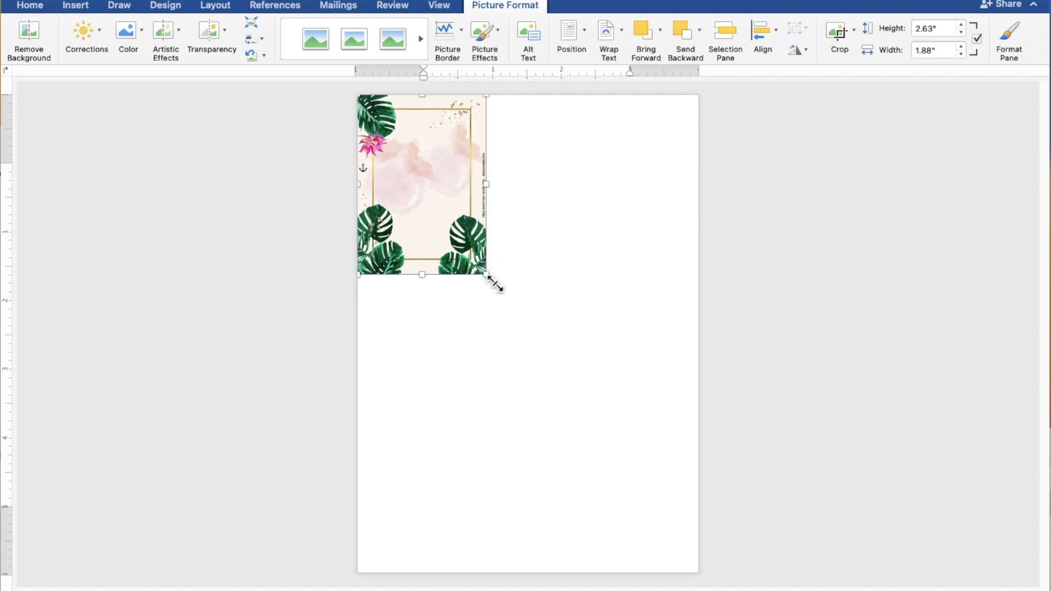
pyautogui.moveTo(487, 274); pyautogui.dragTo(687, 584)
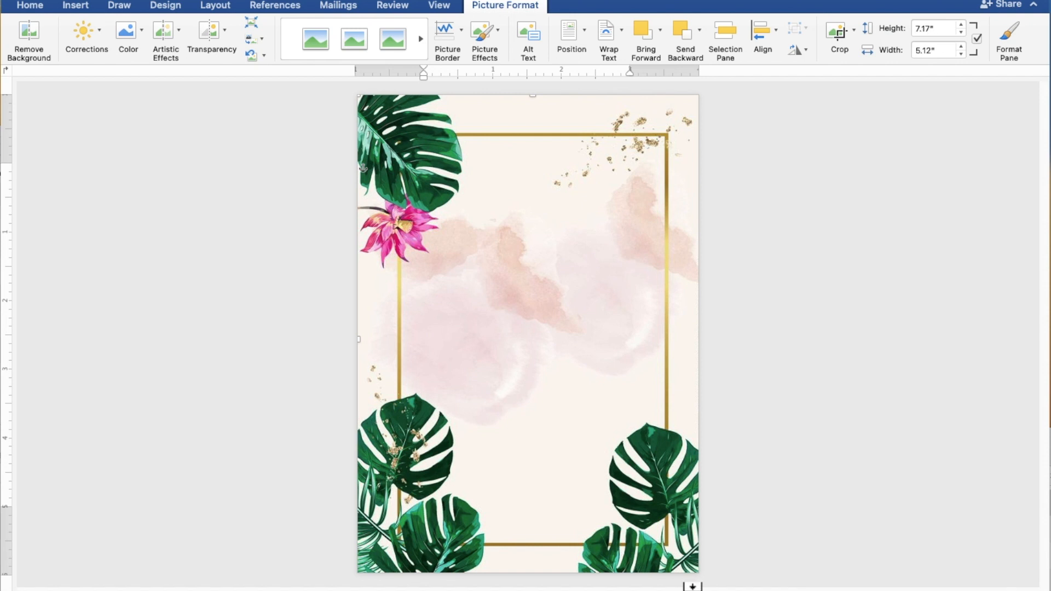
pyautogui.click(893, 428)
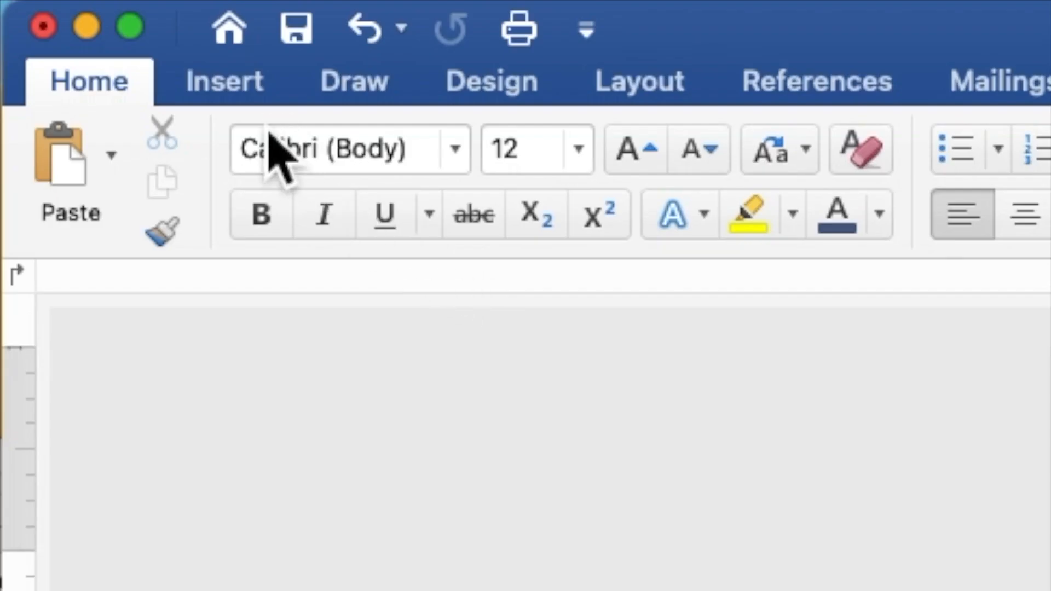
# - Draw a large rectangle shape over the middle of the page
pyautogui.click(228, 82)
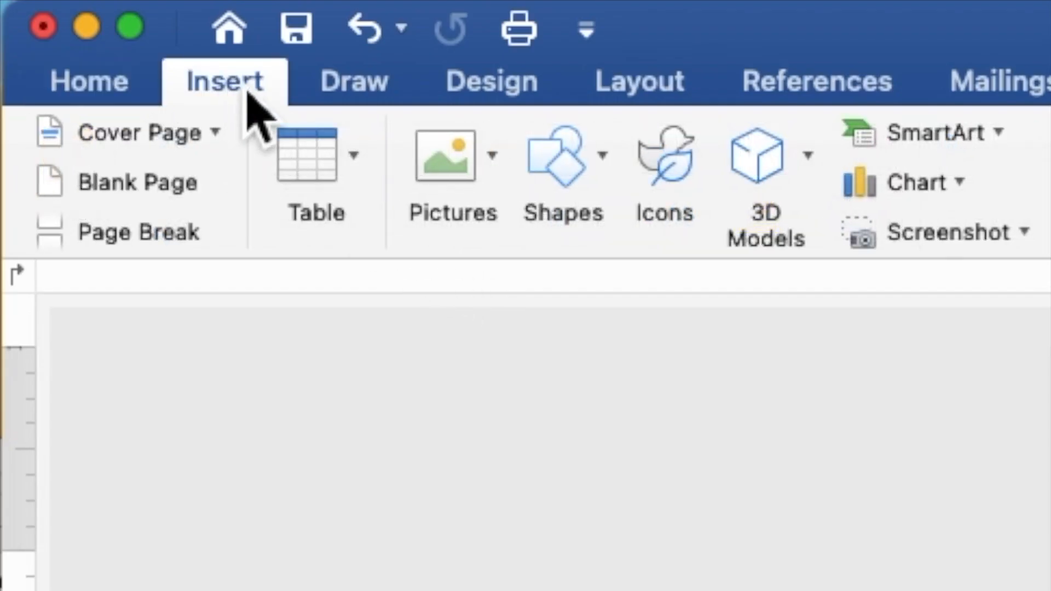
pyautogui.click(568, 177)
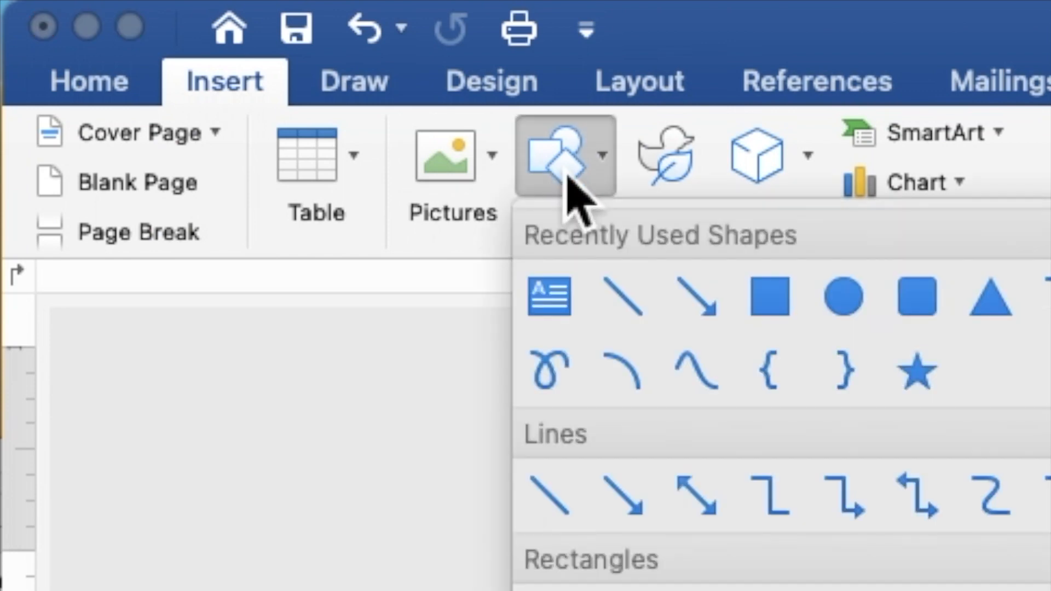
pyautogui.click(769, 298)
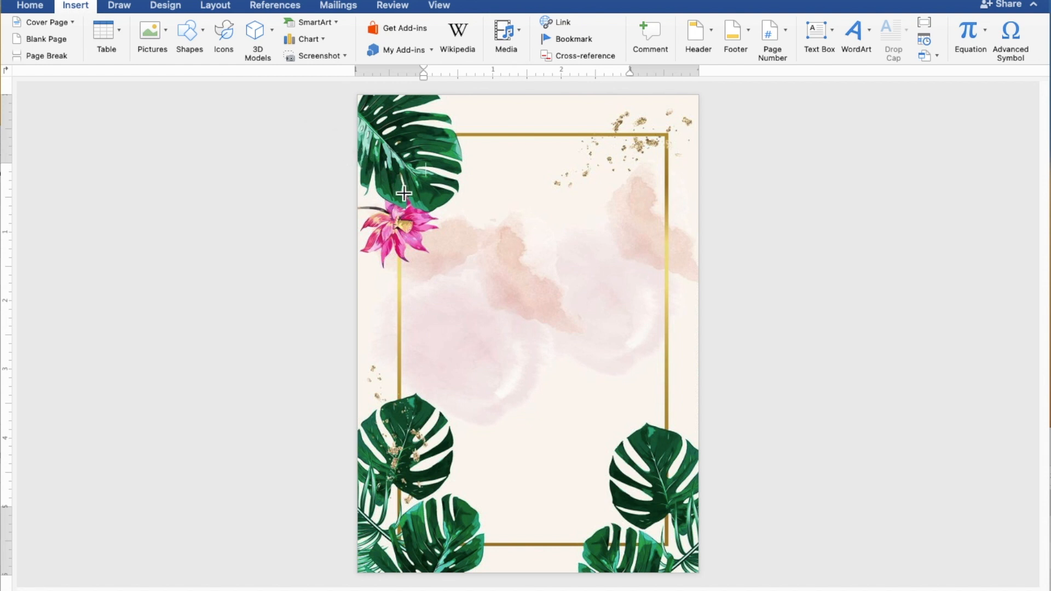
pyautogui.moveTo(404, 194); pyautogui.dragTo(673, 464)
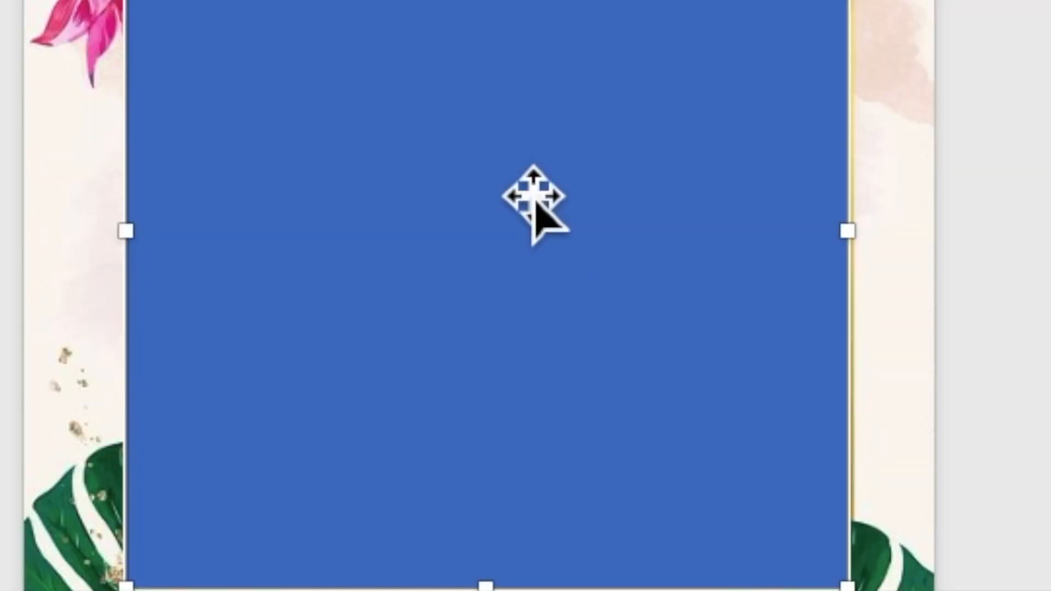
# - Use Add Text on the blue rectangle and place the cursor inside it for typing
pyautogui.rightClick(543, 304)
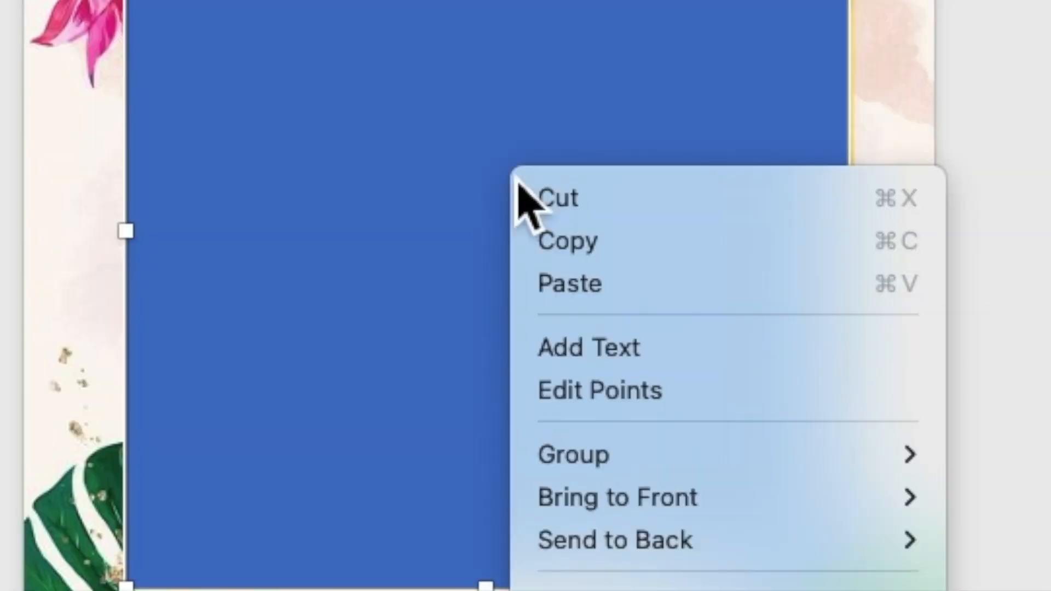
pyautogui.click(572, 355)
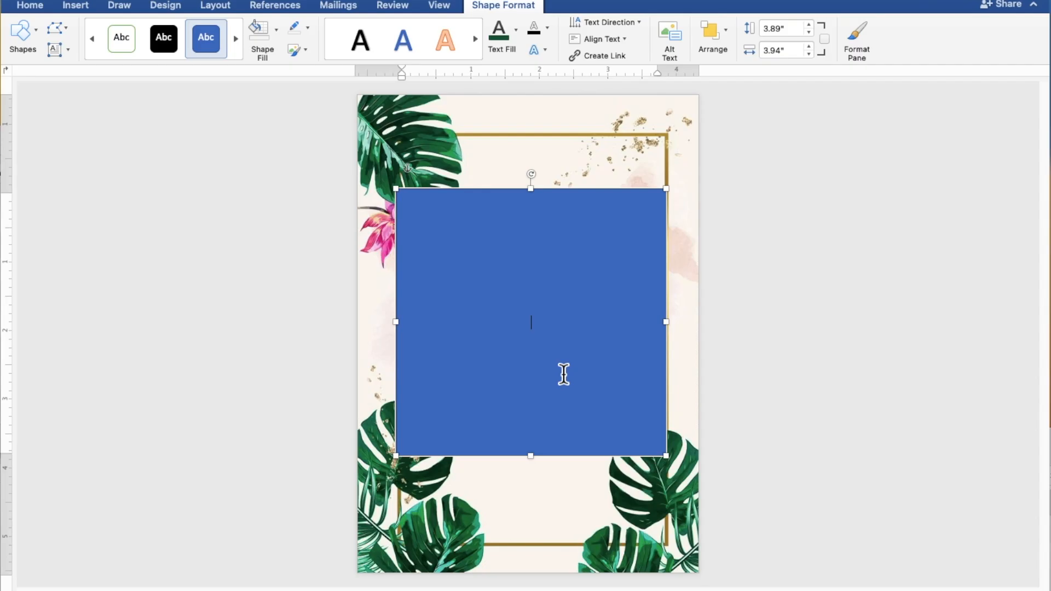
pyautogui.scroll(6, 564, 374)
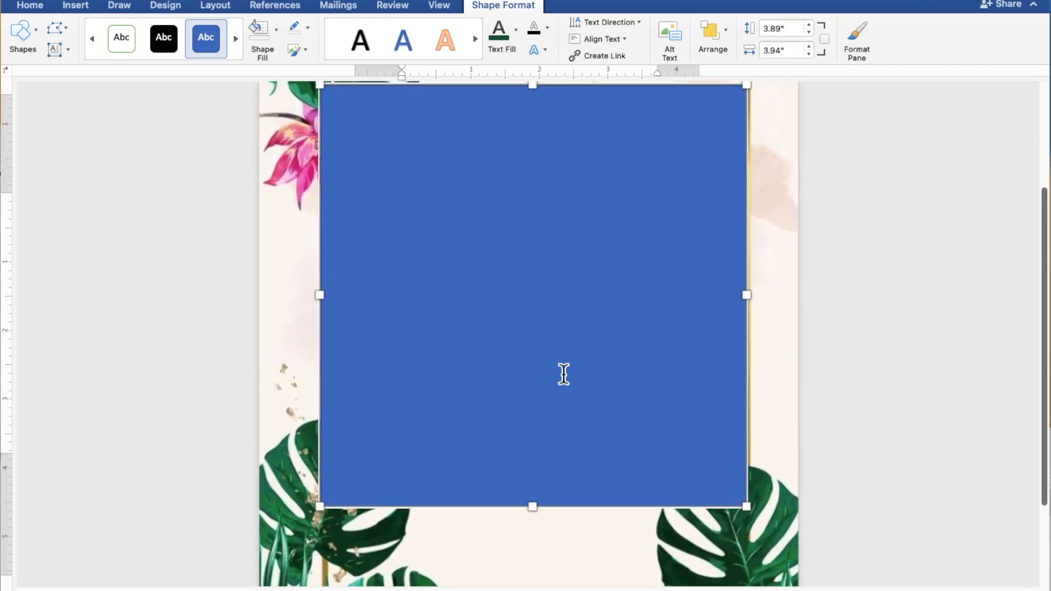
pyautogui.scroll(3, 564, 374)
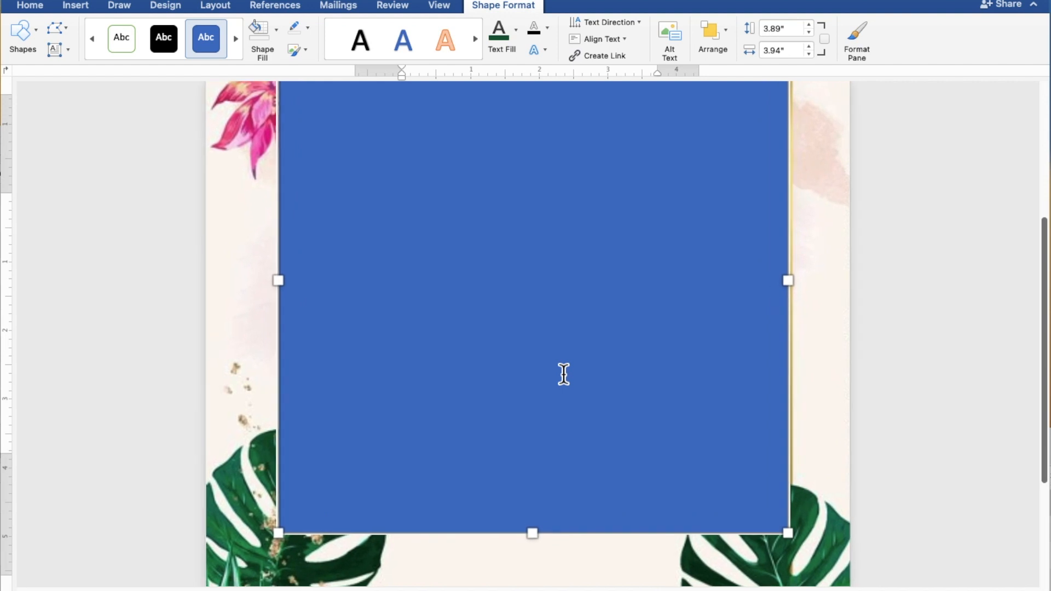
pyautogui.scroll(3, 564, 375)
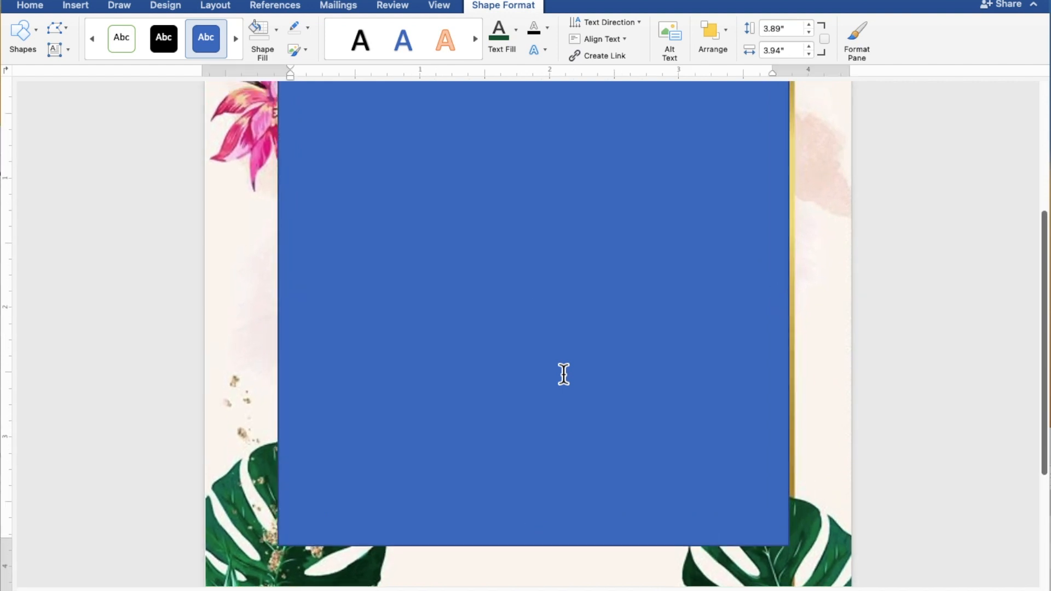
pyautogui.scroll(1, 564, 374)
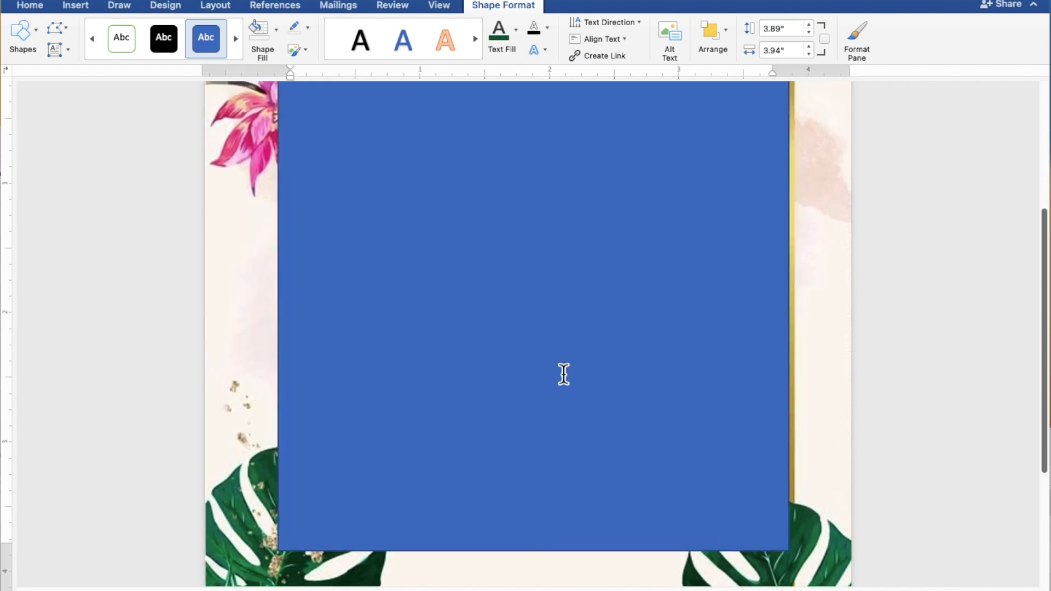
pyautogui.scroll(2, 564, 374)
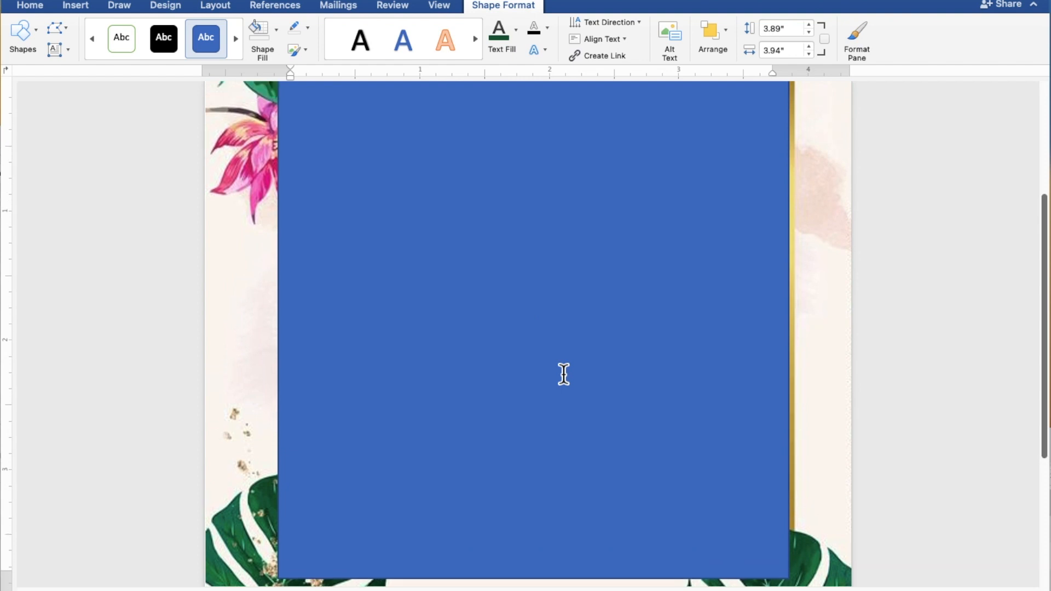
pyautogui.scroll(1, 564, 374)
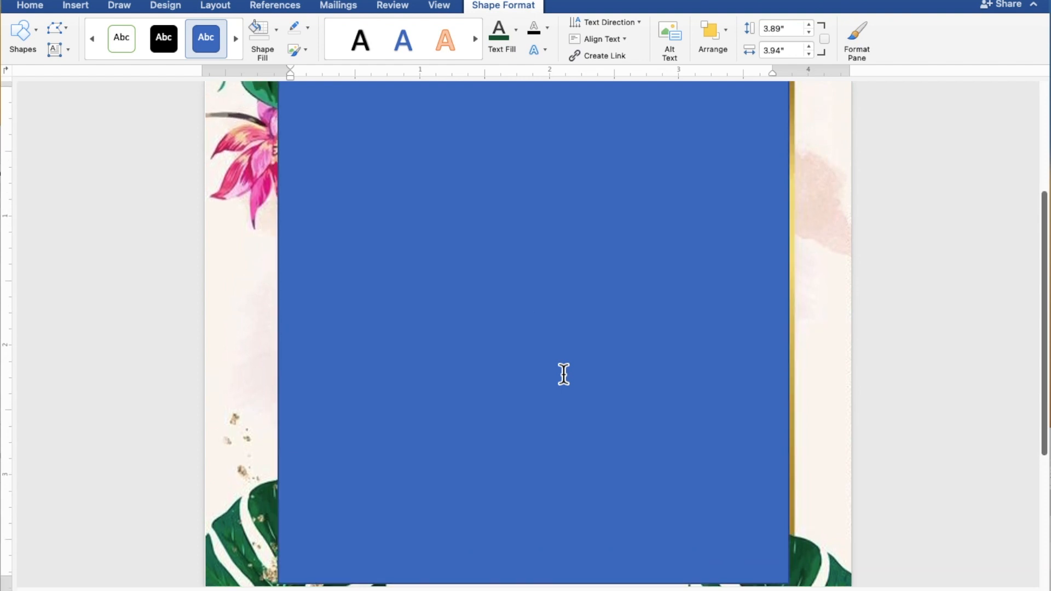
pyautogui.click(564, 374)
pyautogui.scroll(1, 564, 375)
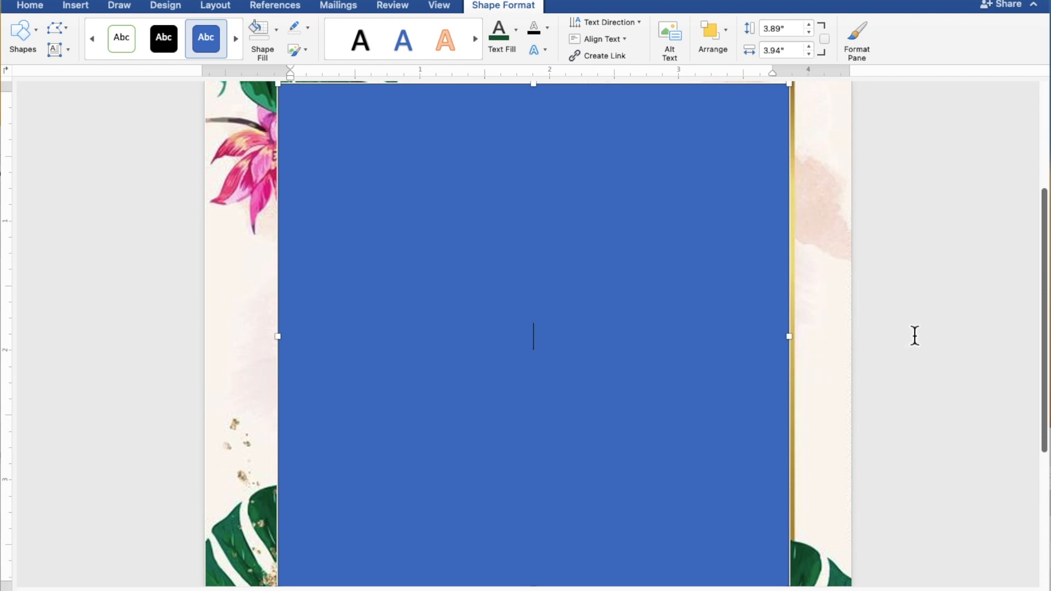
# - Type TOGETHER WITH THEIR FAMILIES, the groom's name, AND, and the bride's name on separate lines
pyautogui.write('TOGETHER WITH T')
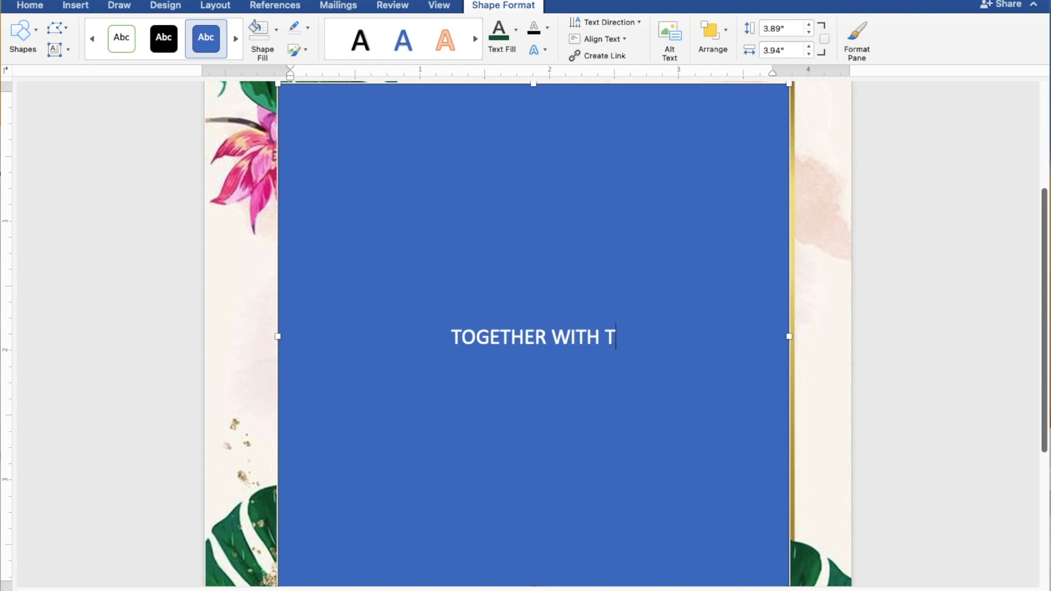
pyautogui.write('HEIR ')
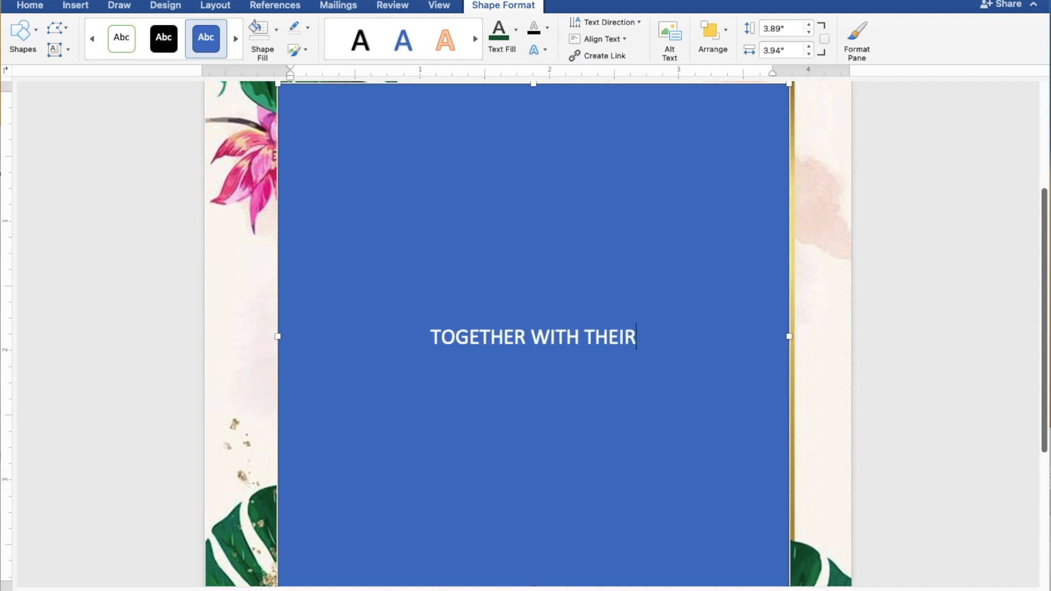
pyautogui.write('FA')
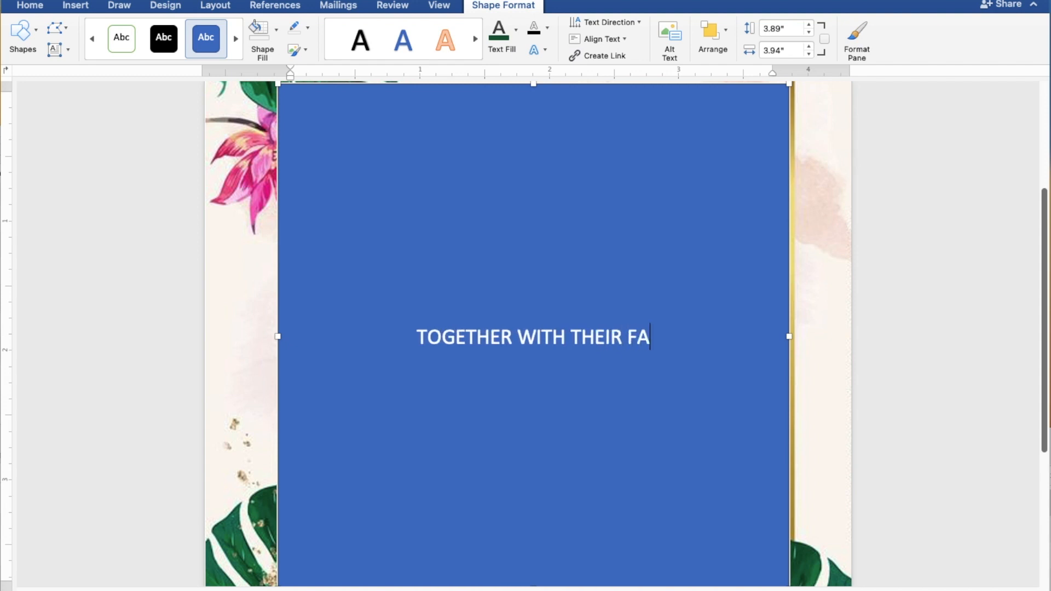
pyautogui.write('MILIES')
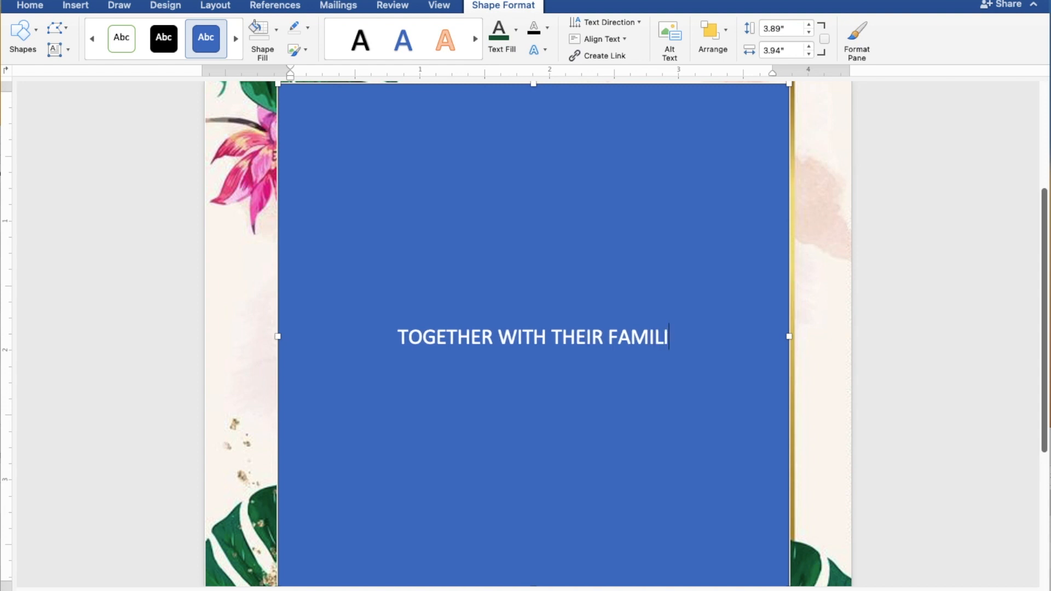
pyautogui.press('Return')
pyautogui.press('Return')
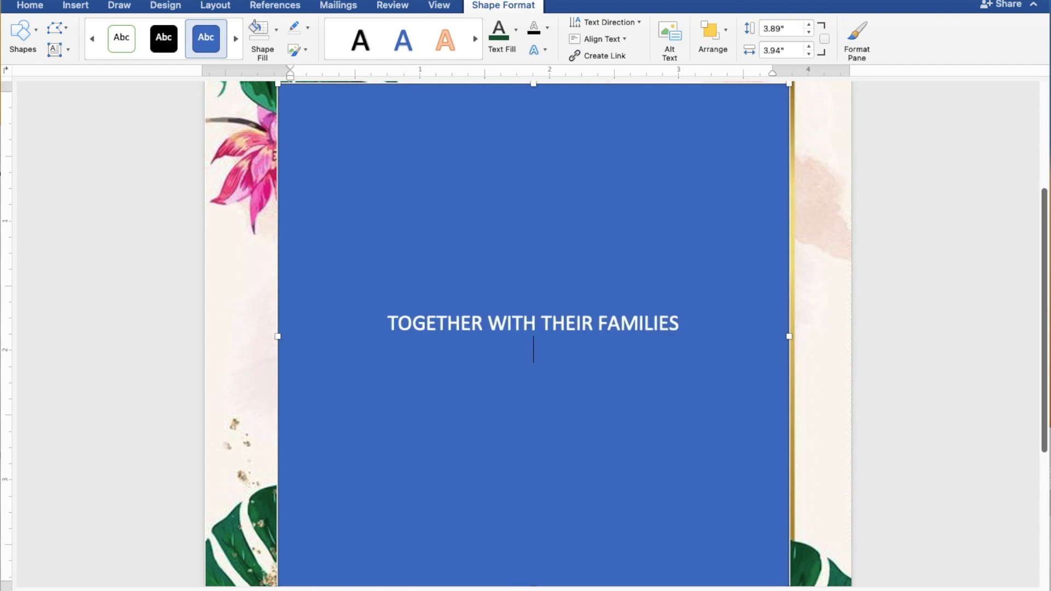
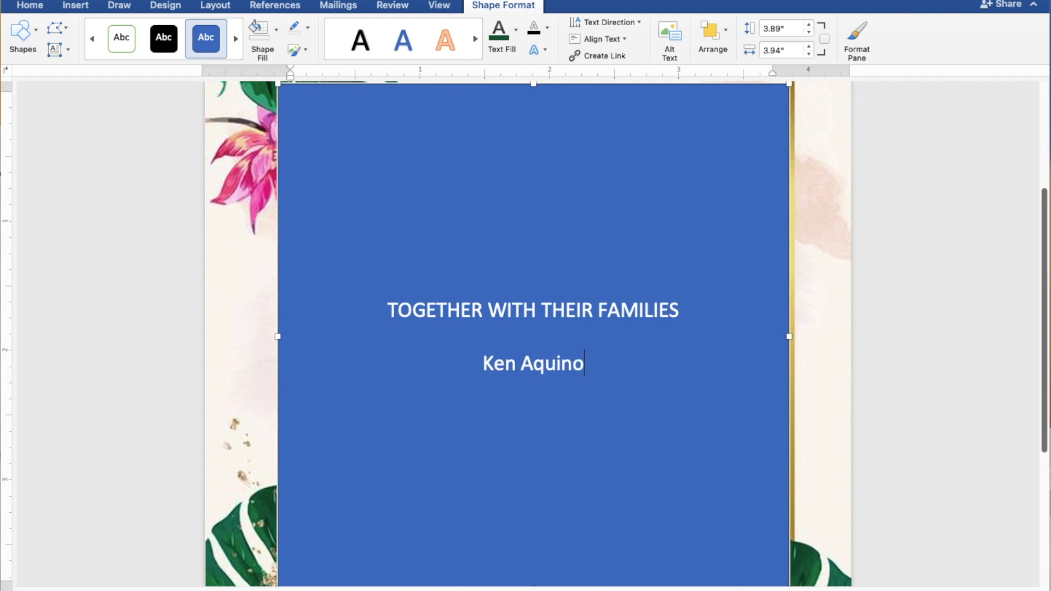
pyautogui.press('Return')
pyautogui.write('AND')
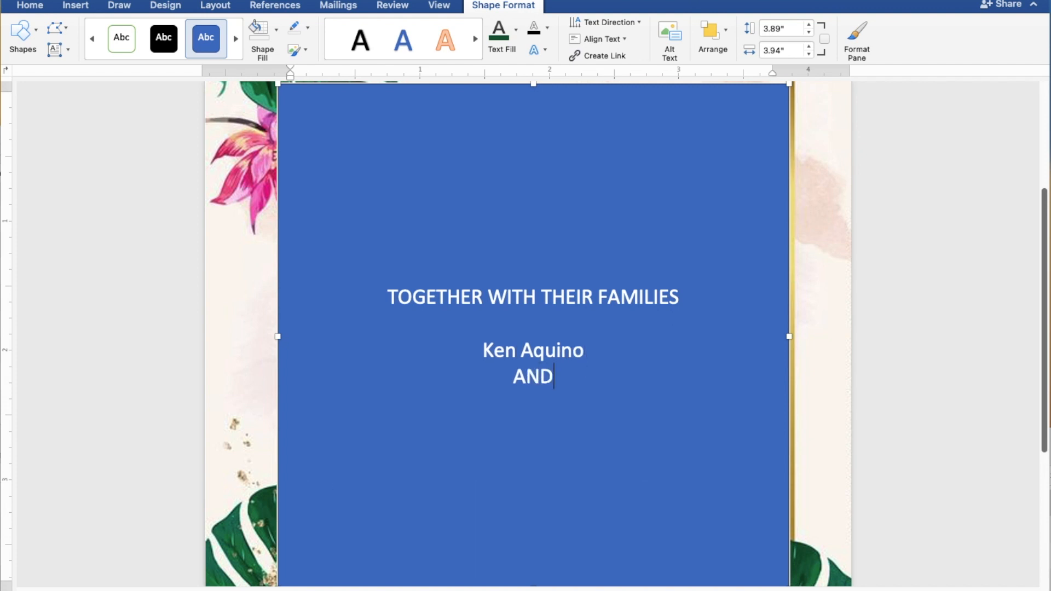
pyautogui.press('Return')
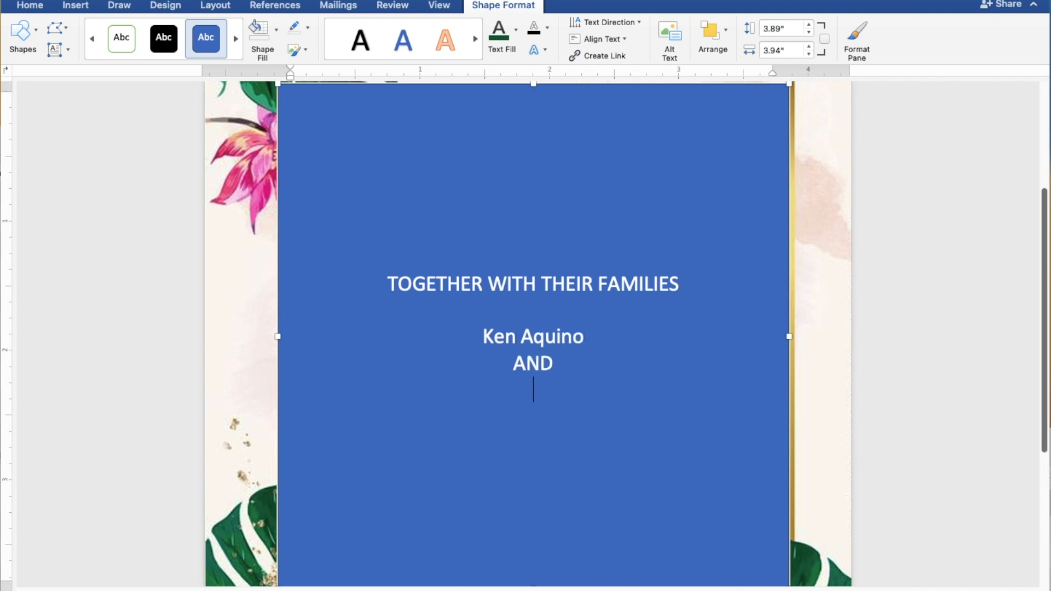
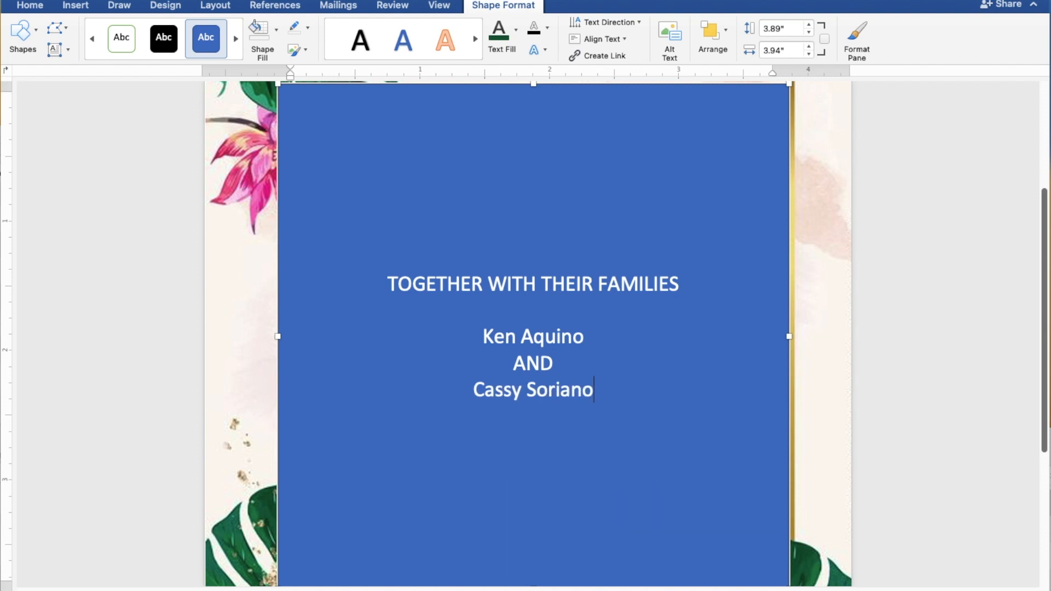
pyautogui.press('Return')
pyautogui.press('Return')
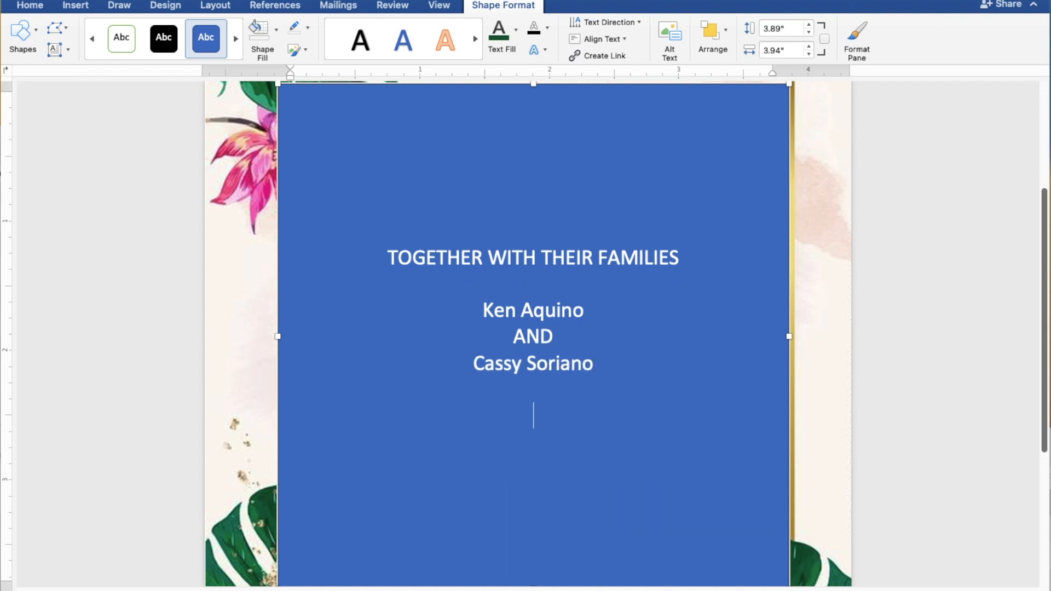
# - Add REQUEST THE PLEASURE OF YOUR PRESENCE, AS THEY JOYFULLY UNITE IN MARRIAGE, and SUNDAY lines
pyautogui.write('REQUES')
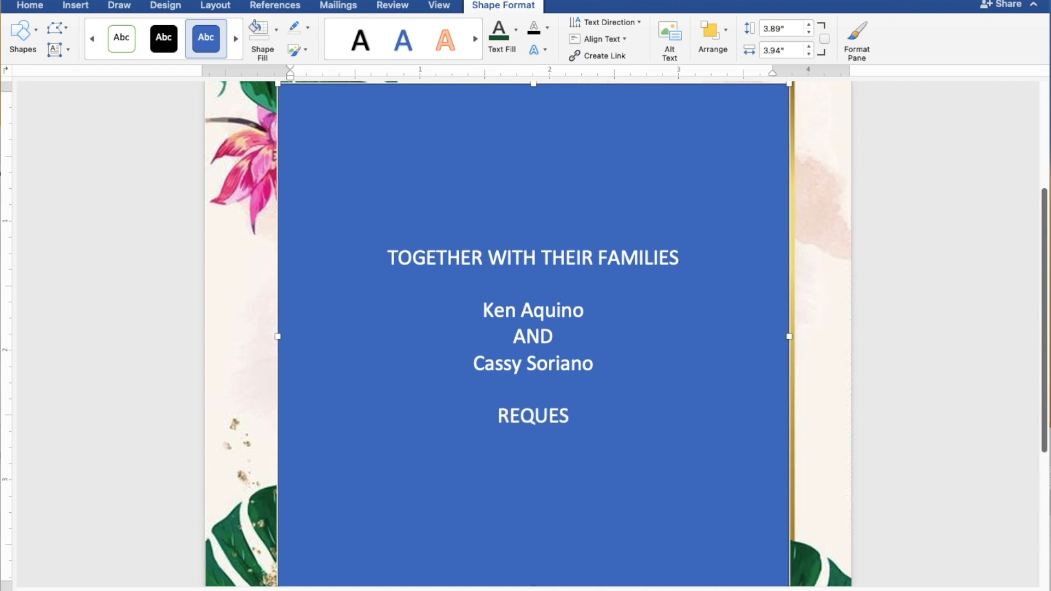
pyautogui.write('T T')
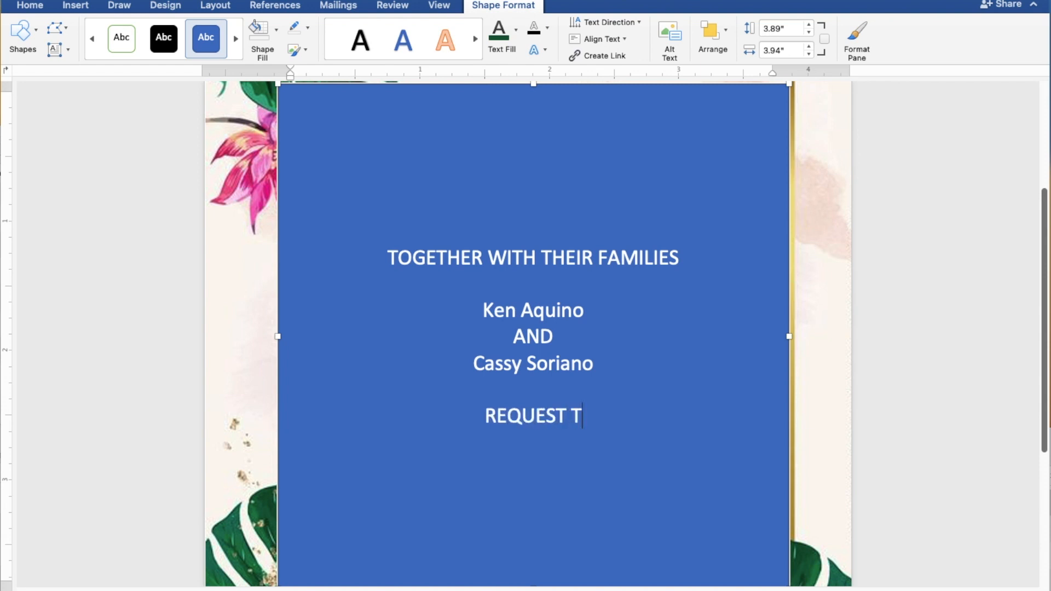
pyautogui.write('HE PLEASUR')
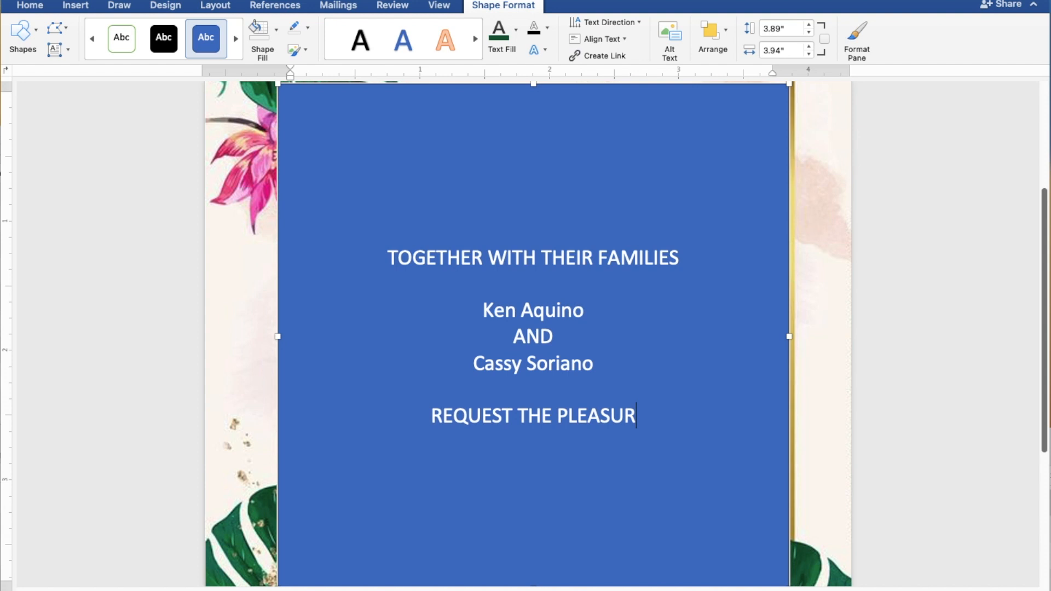
pyautogui.write('E OF')
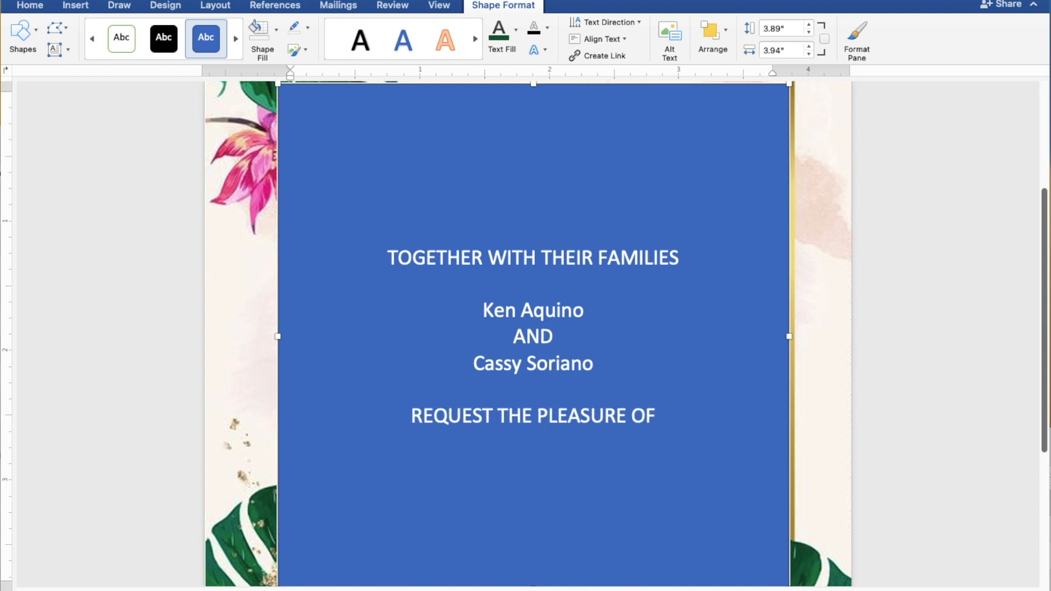
pyautogui.write(' YOU')
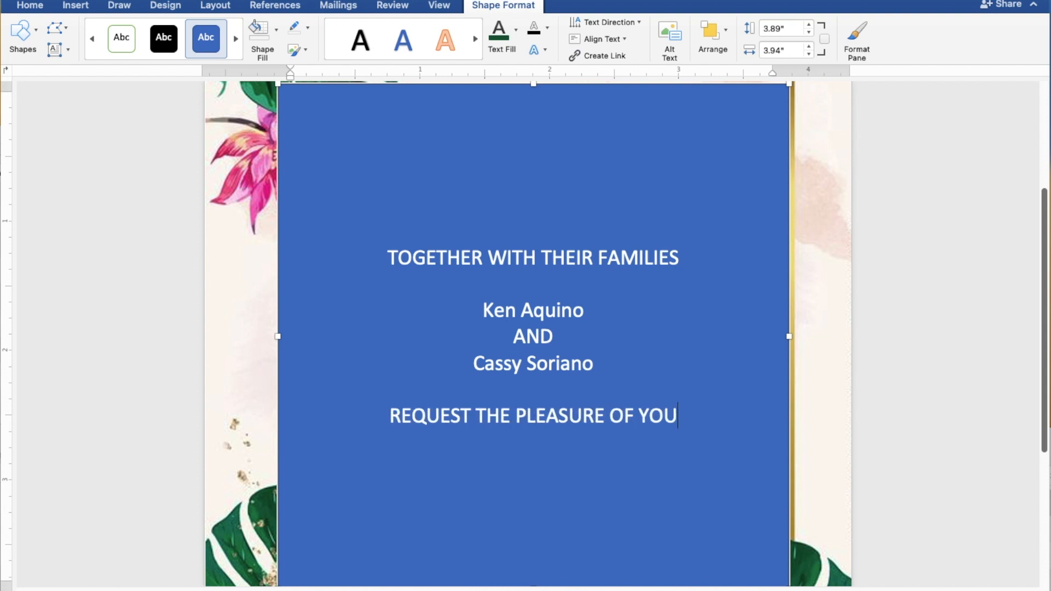
pyautogui.write('R P')
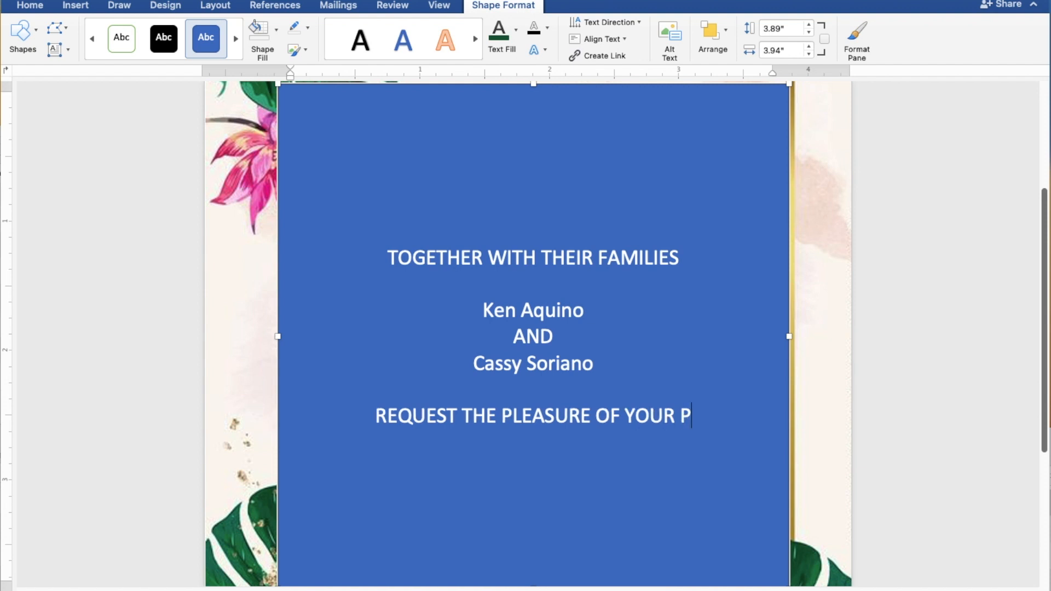
pyautogui.write('RESENCE')
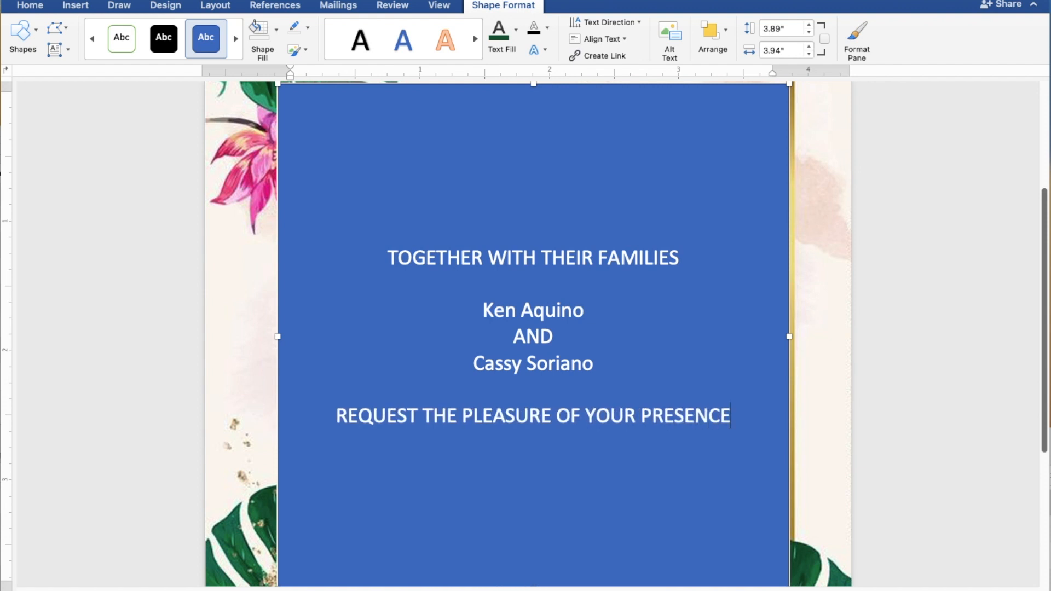
pyautogui.press('Return')
pyautogui.write('AS')
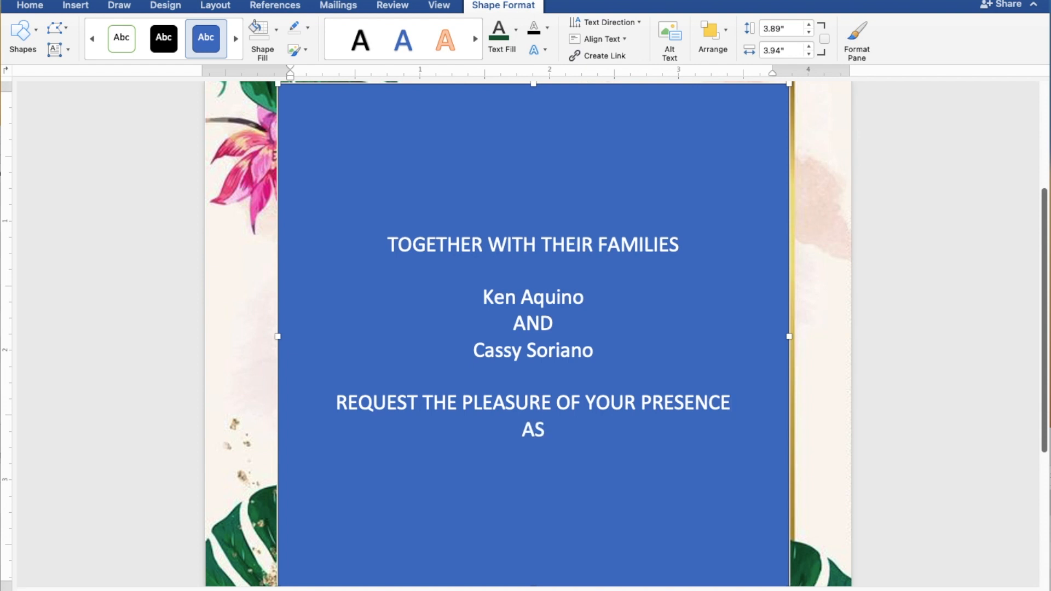
pyautogui.write(' TH')
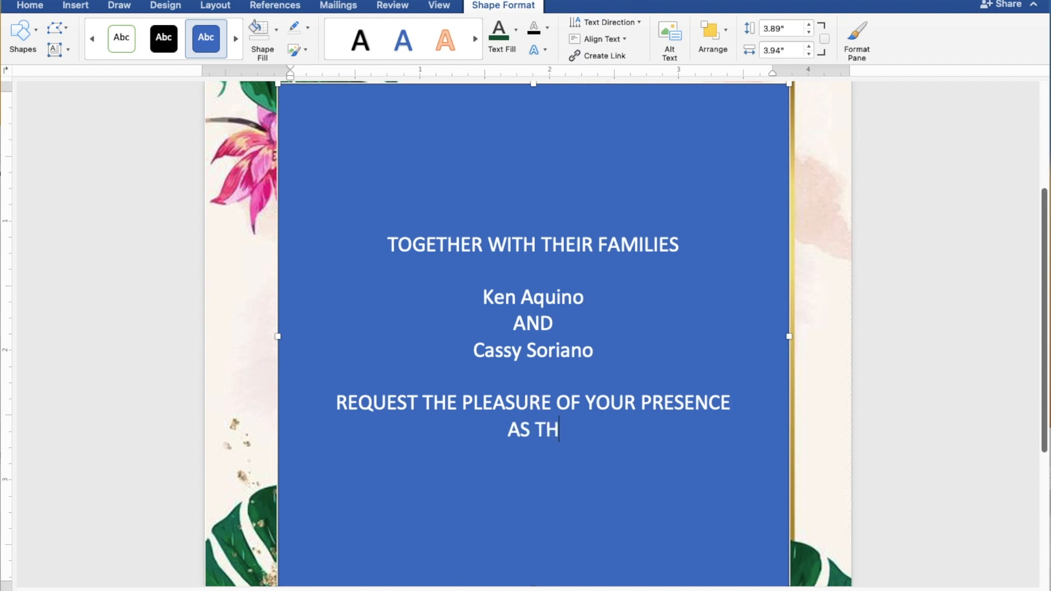
pyautogui.write('EY J')
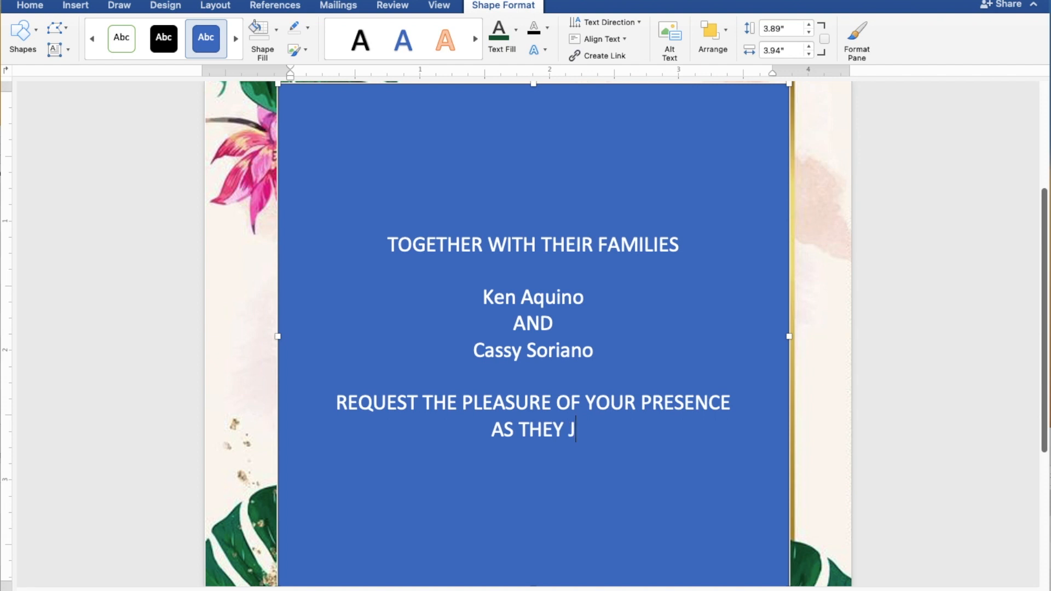
pyautogui.write('OYFU')
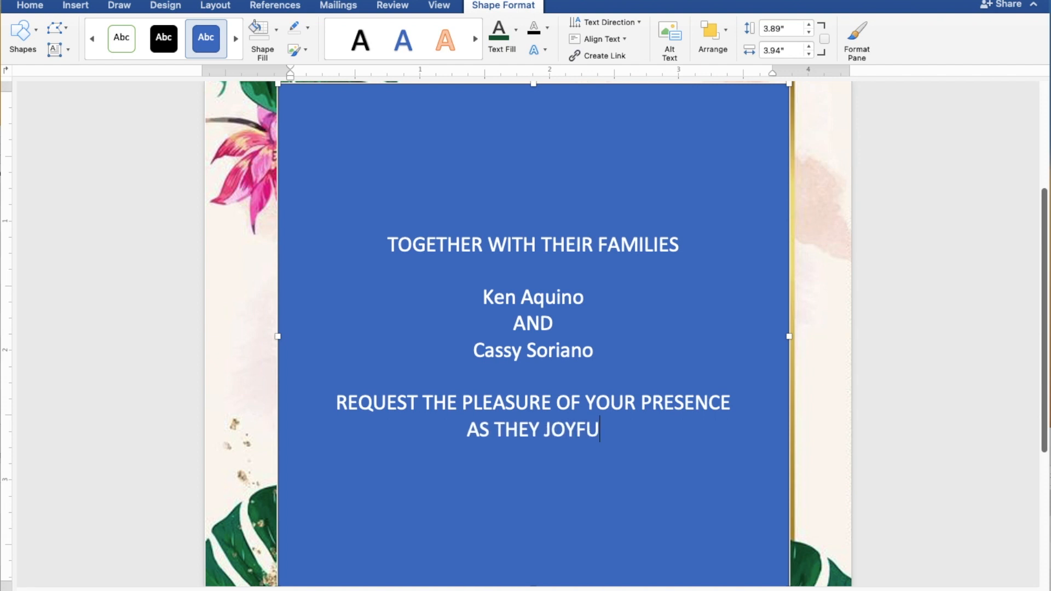
pyautogui.write('LLY ')
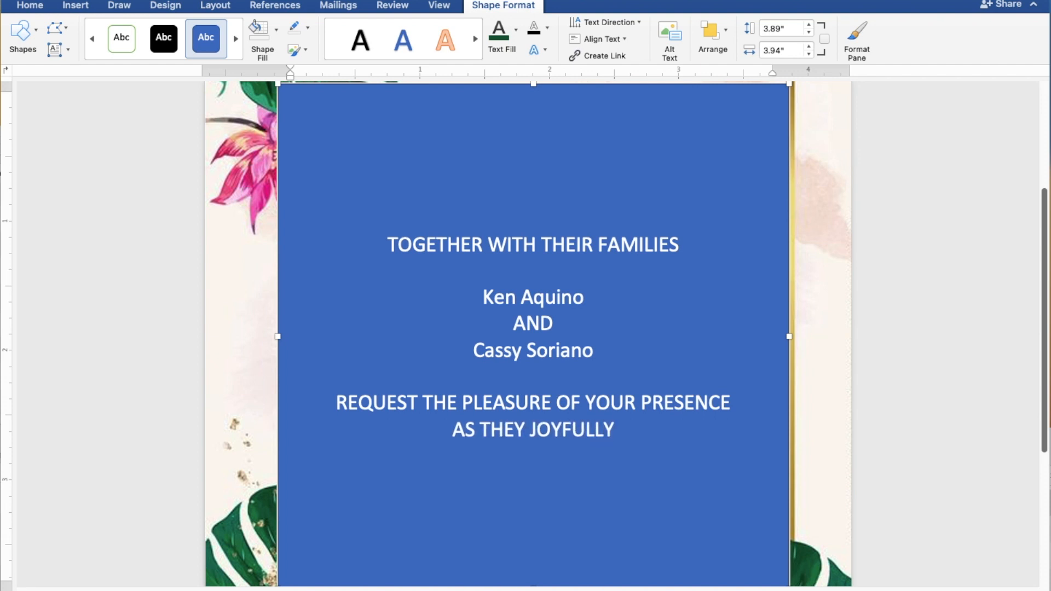
pyautogui.write('UN')
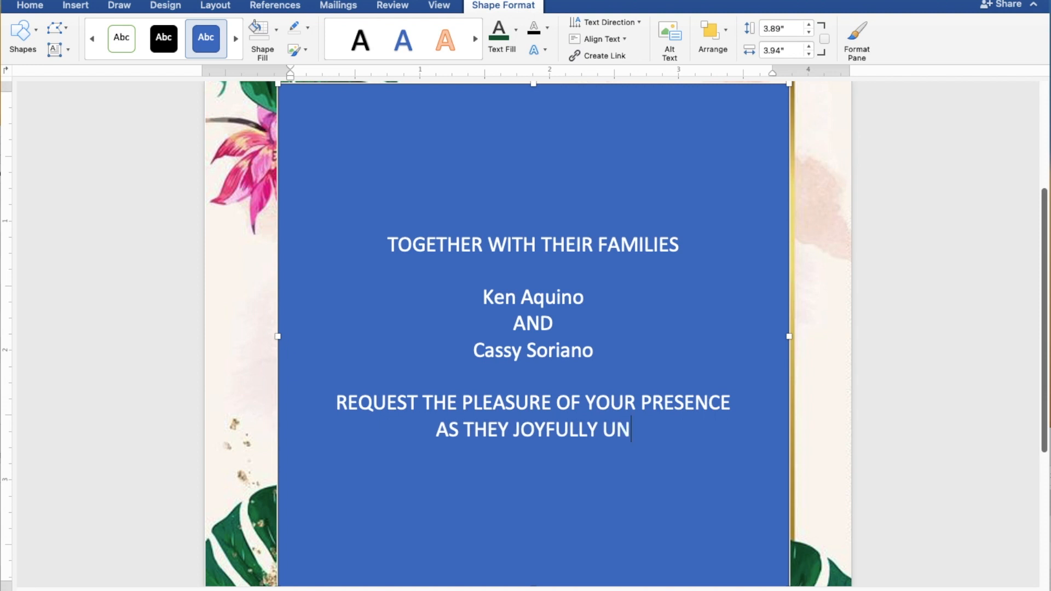
pyautogui.write('ITE ')
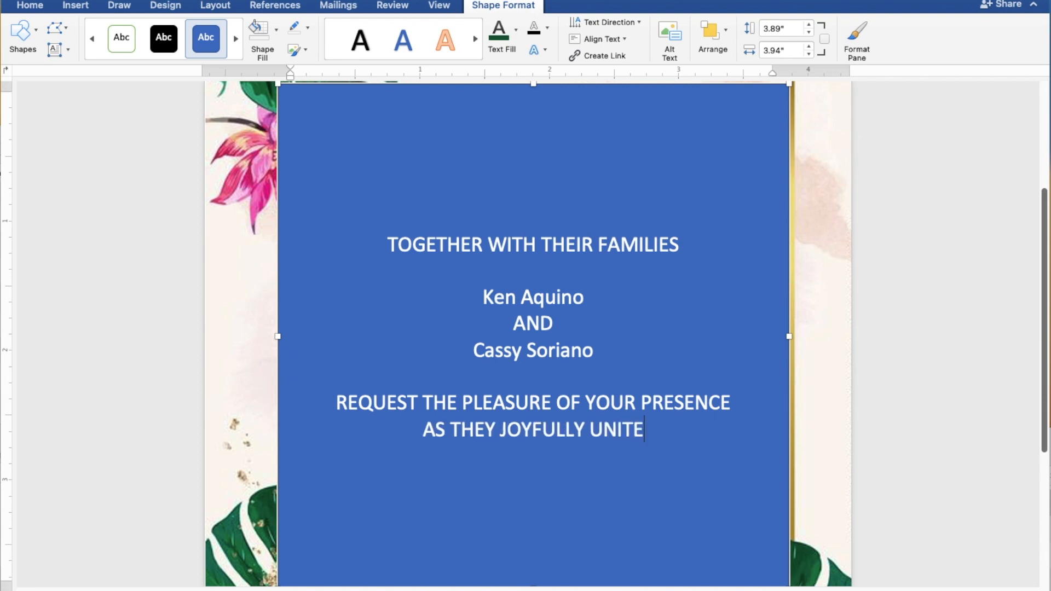
pyautogui.write('IN')
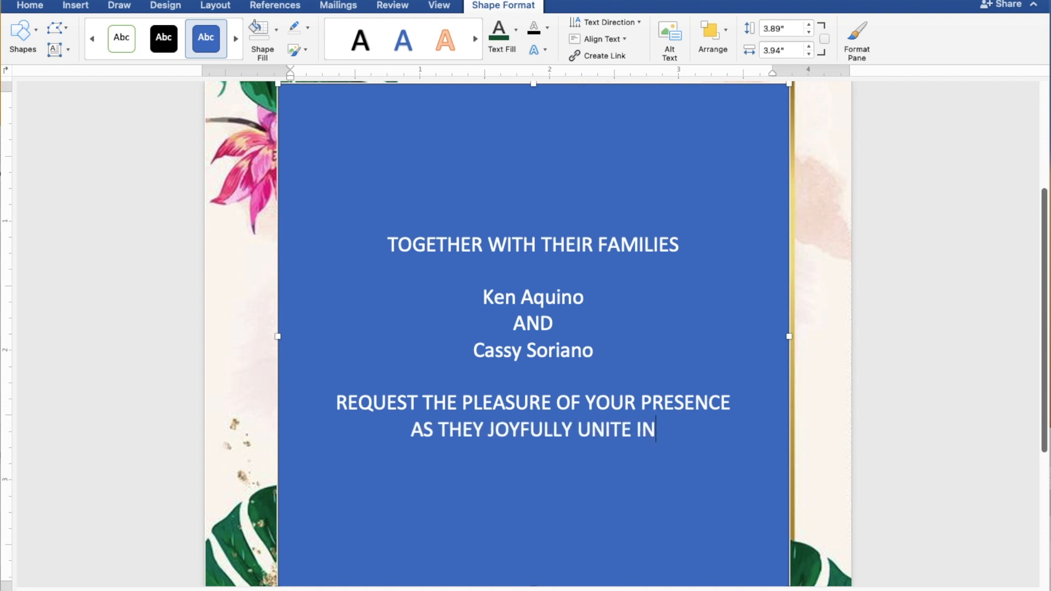
pyautogui.write(' MAR')
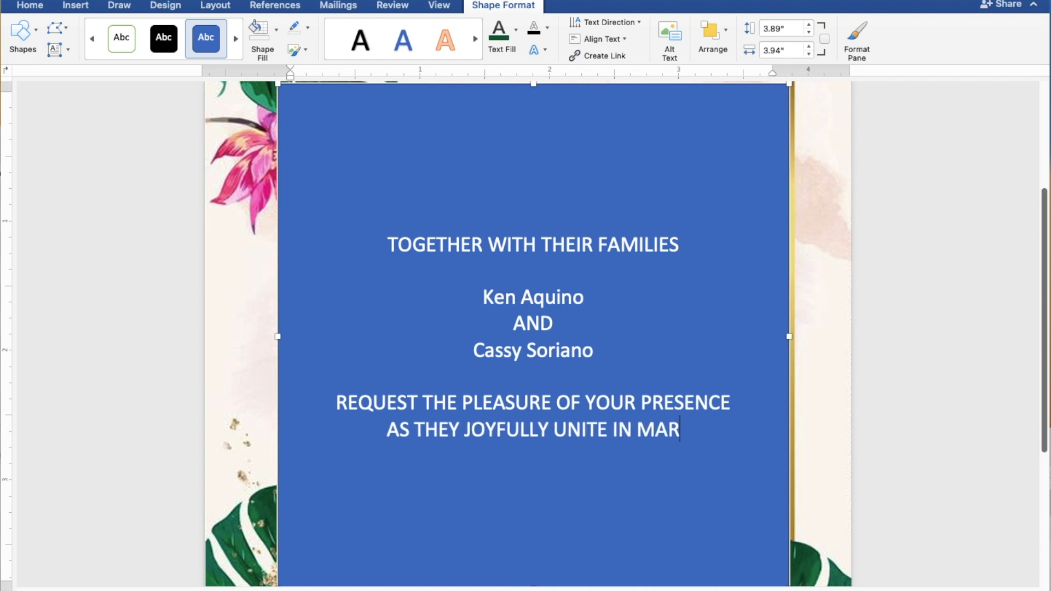
pyautogui.write('RIAGE')
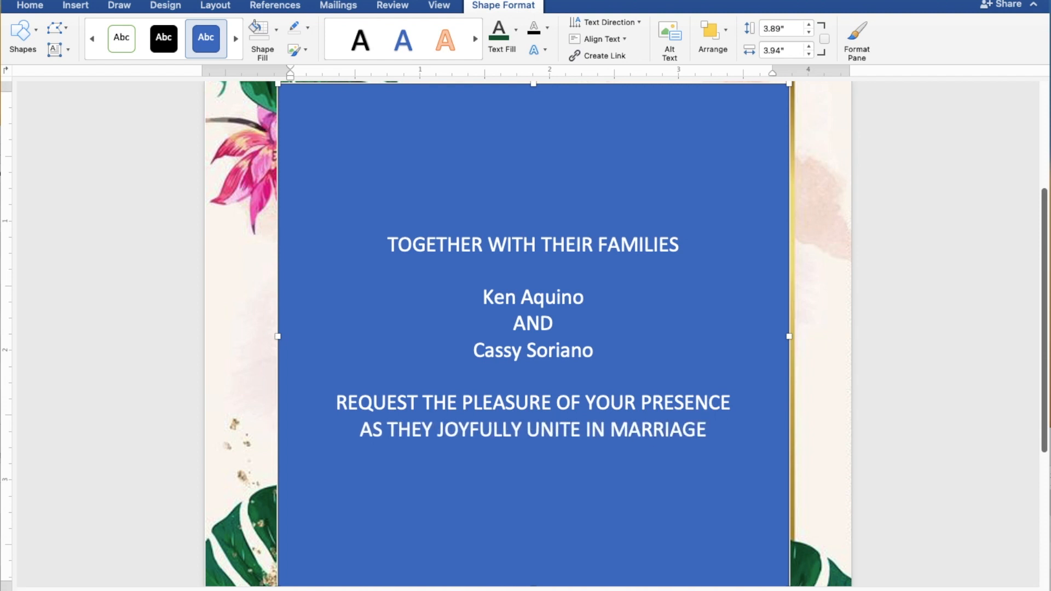
pyautogui.press('Return')
pyautogui.press('Return')
pyautogui.write('SUNDAY')
# - Add the lines JULY 30, 2023 and 10:00 IN THE MORNING, fixing the typo
pyautogui.press('Return')
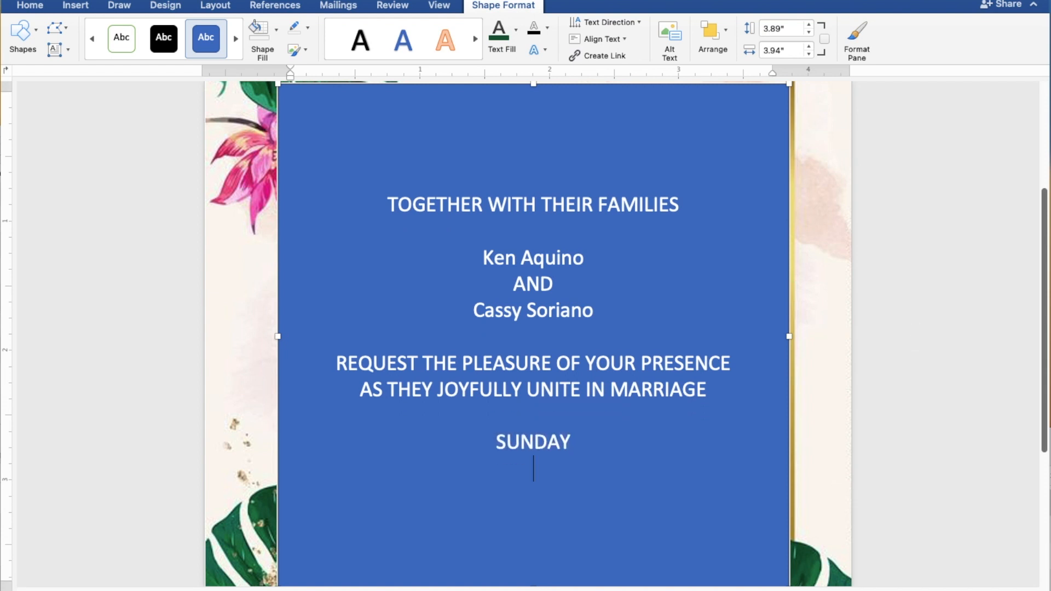
pyautogui.write('JU')
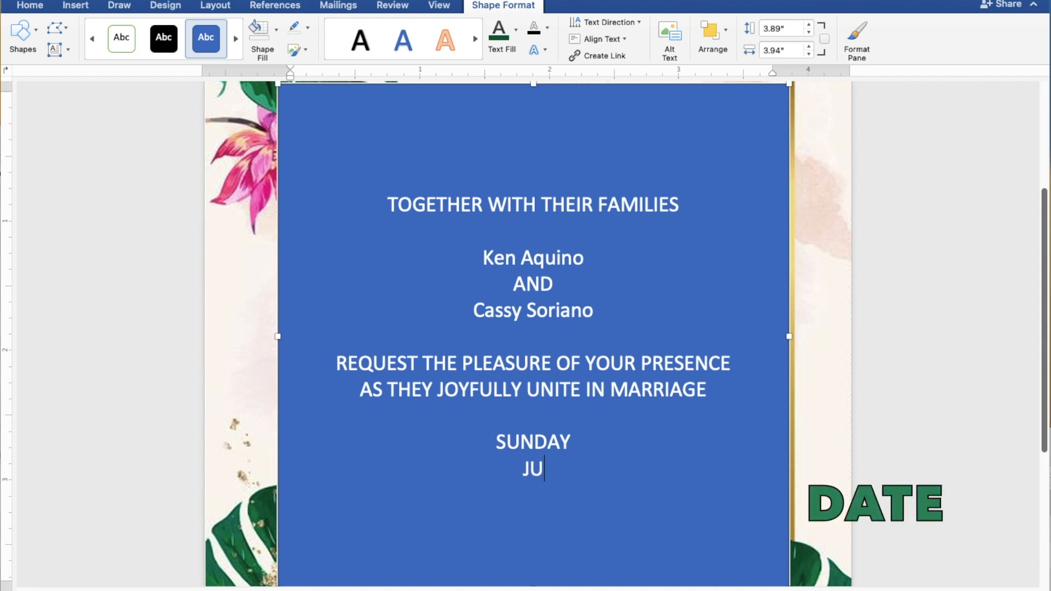
pyautogui.write('LY 3')
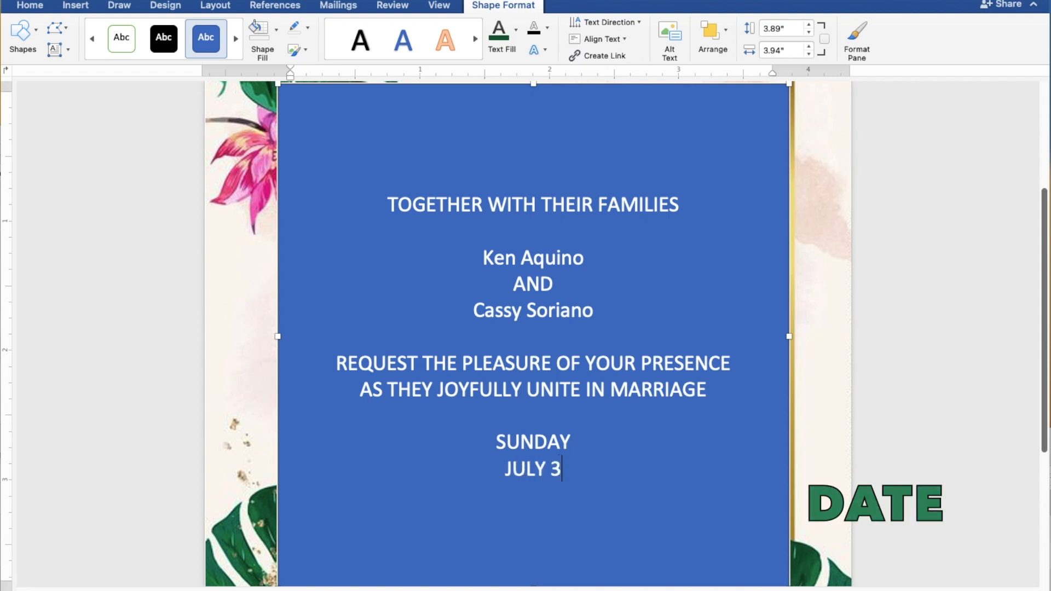
pyautogui.write('0, 2023')
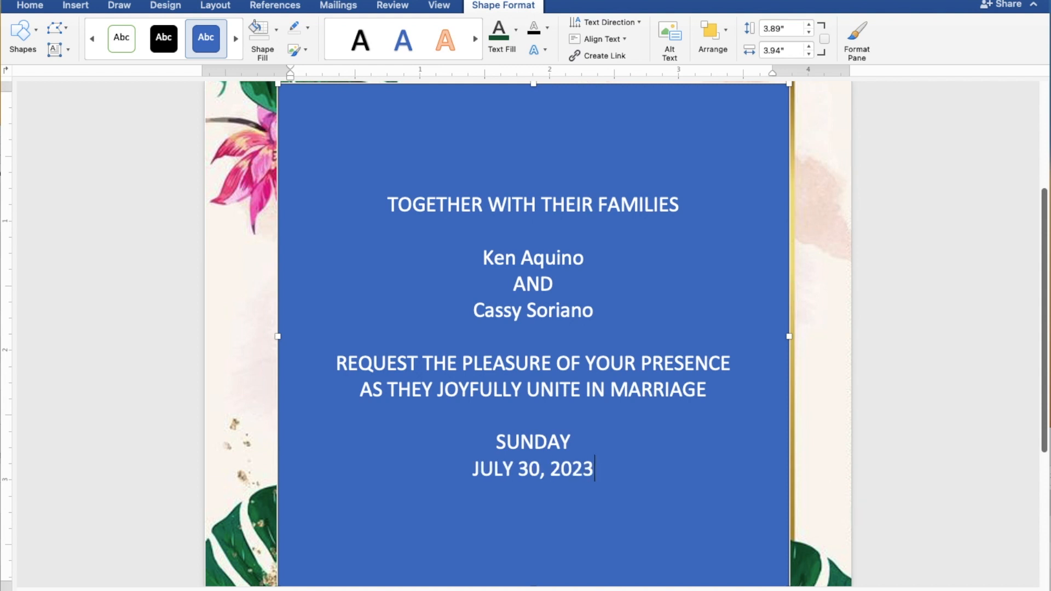
pyautogui.press('Return')
pyautogui.write('10')
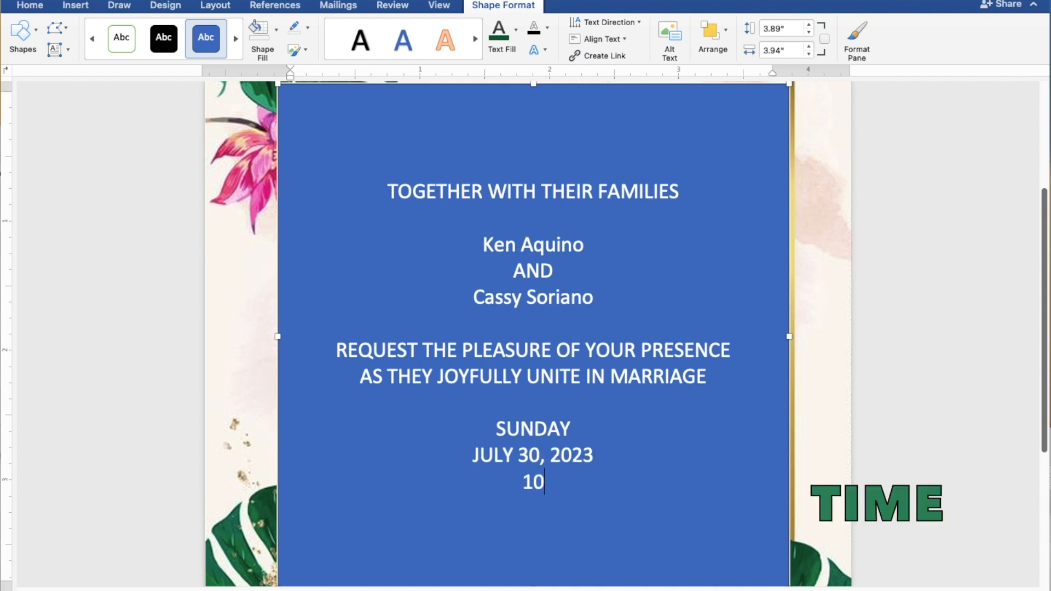
pyautogui.write(':00')
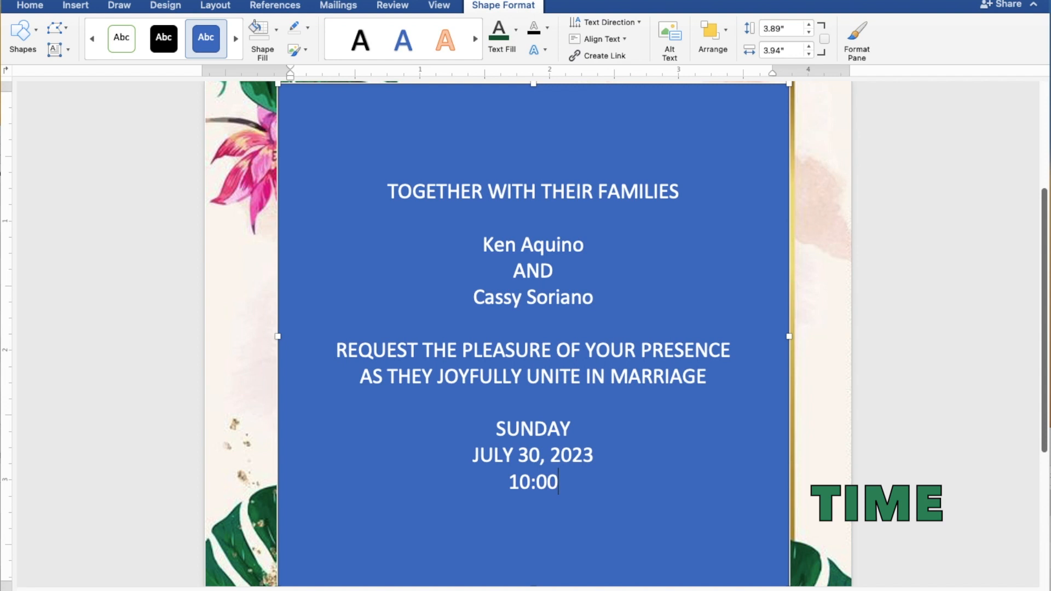
pyautogui.write(' IN')
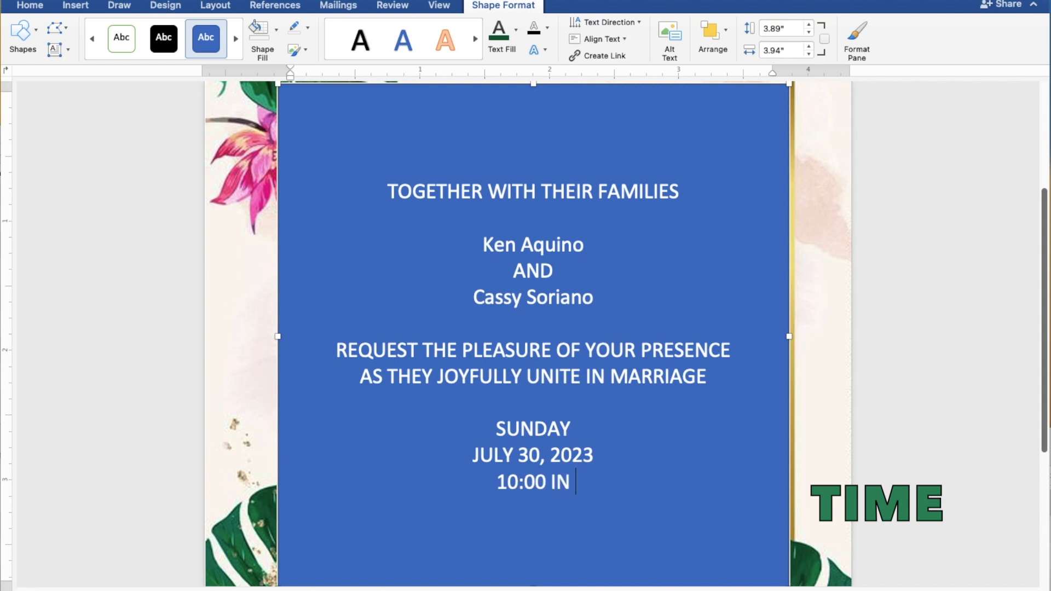
pyautogui.write(' THE')
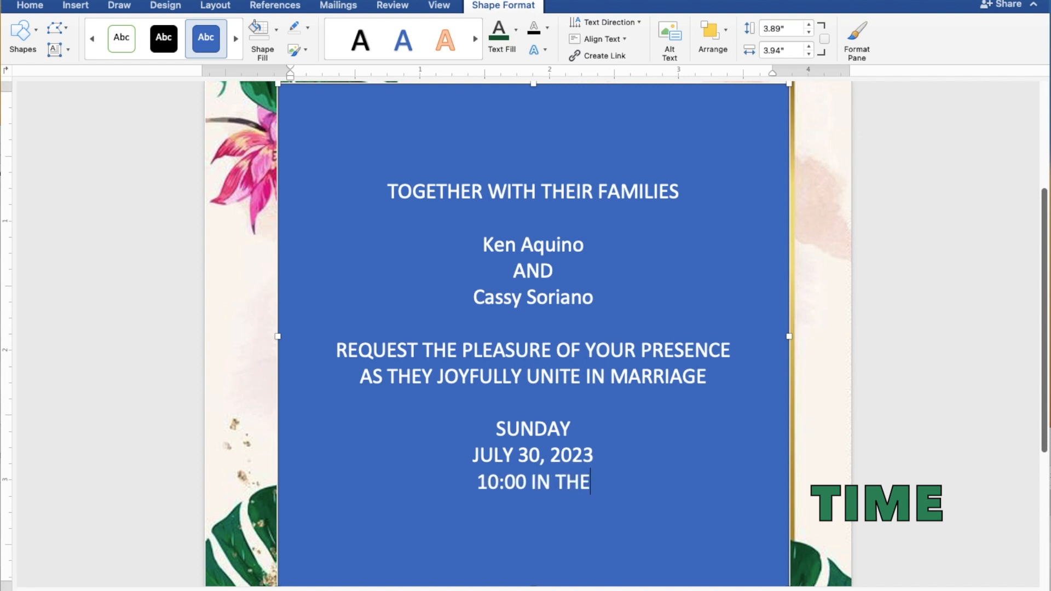
pyautogui.write(' MOR')
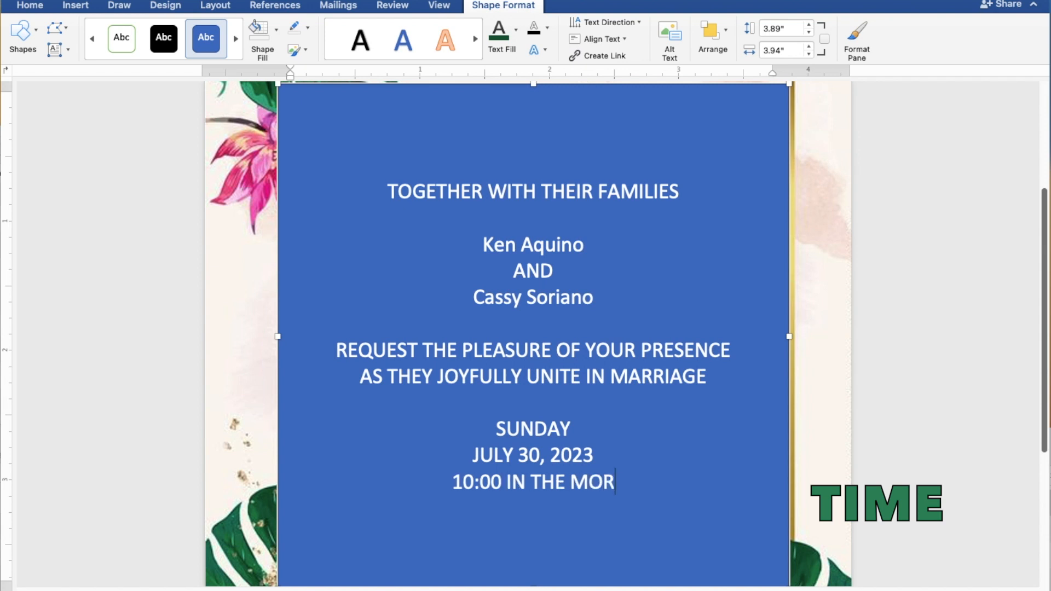
pyautogui.write('NING')
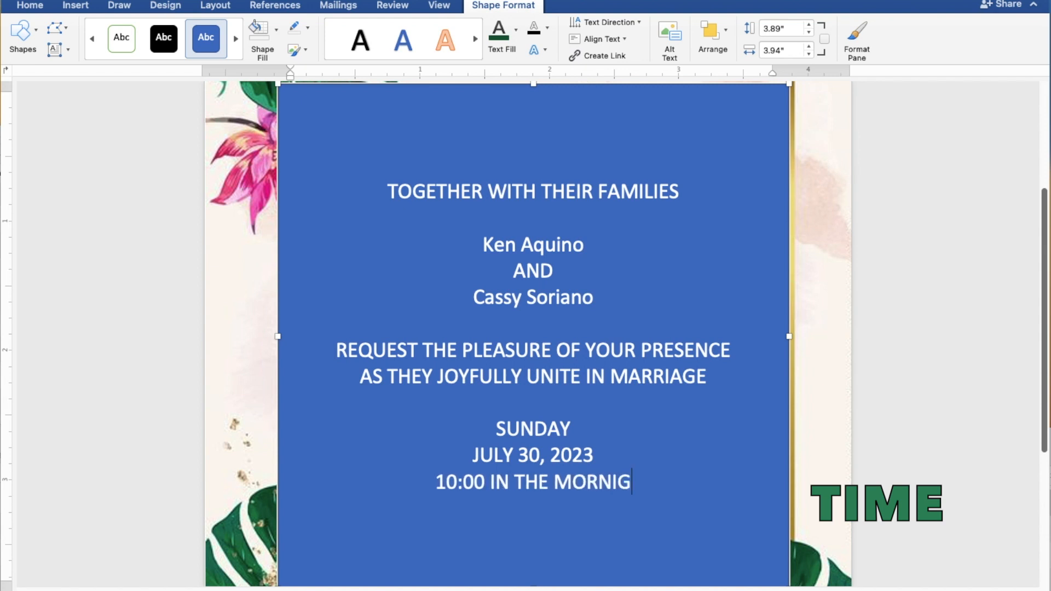
pyautogui.press('BackSpace')
pyautogui.write('NG')
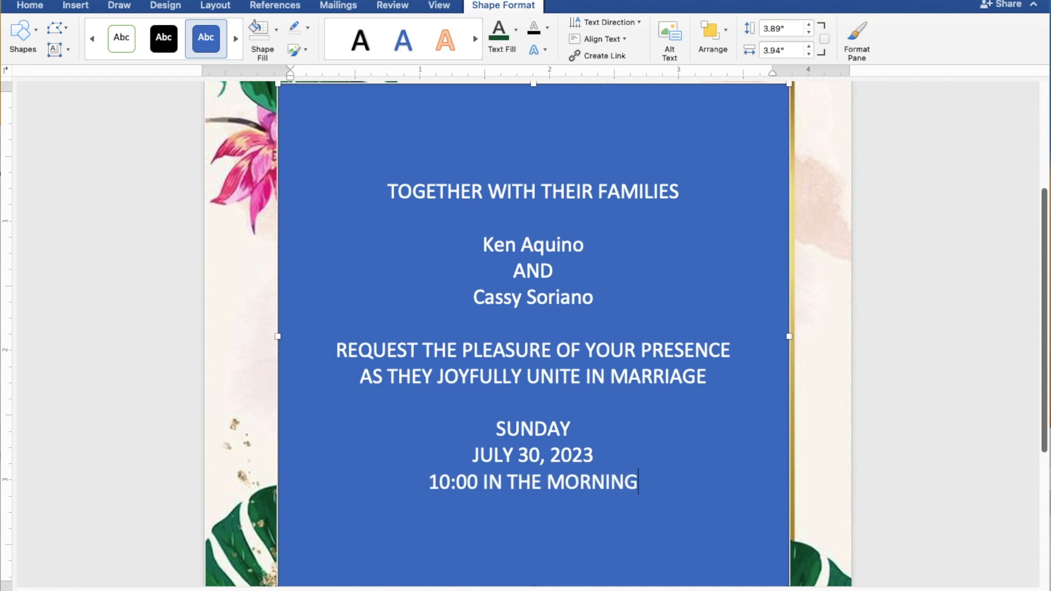
# - Add ST. THOMAS AQUINAS PARISH CHURCH and MANGALDAN, PANGASINAN on separate lines
pyautogui.press('Return')
pyautogui.write('ST')
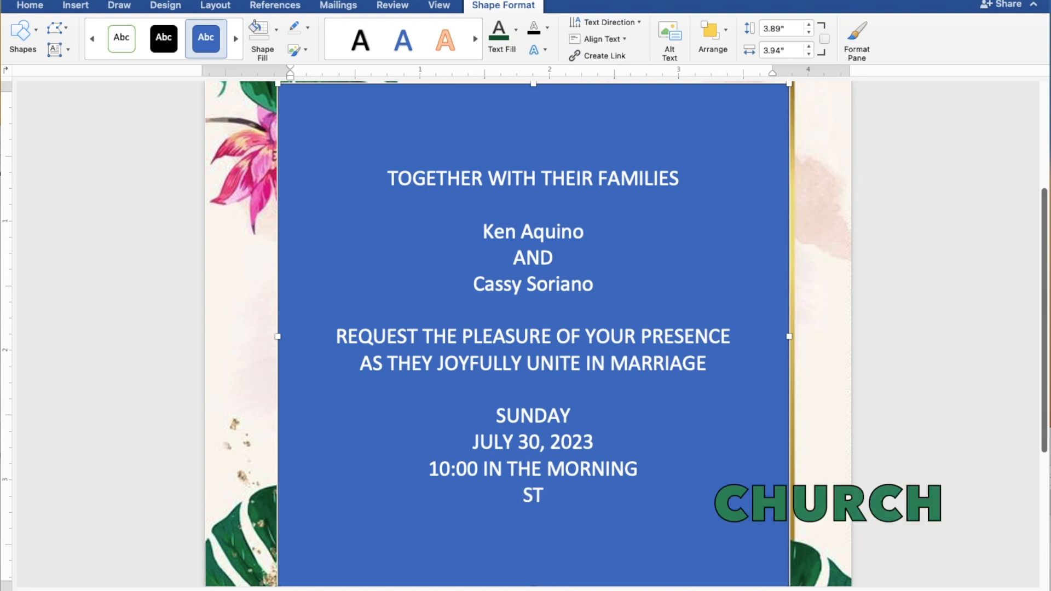
pyautogui.write('. THOMA')
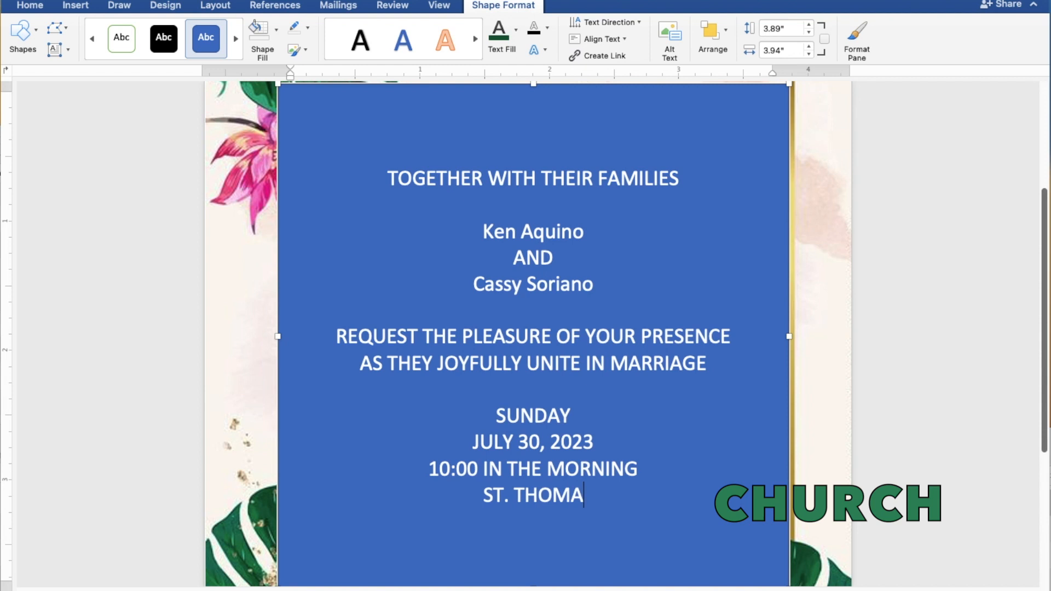
pyautogui.write('S AQUIN')
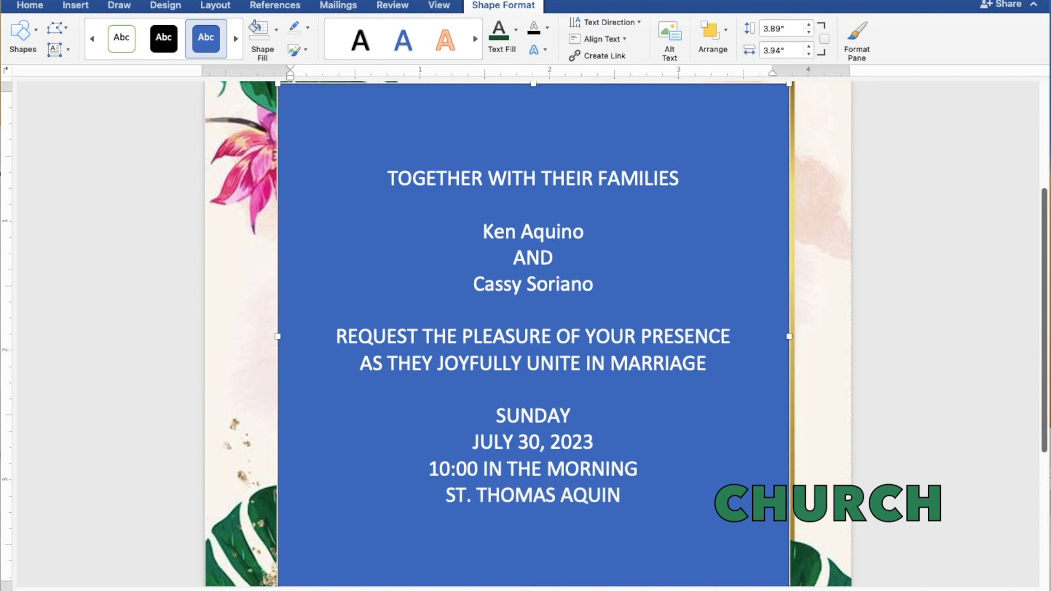
pyautogui.write('AS')
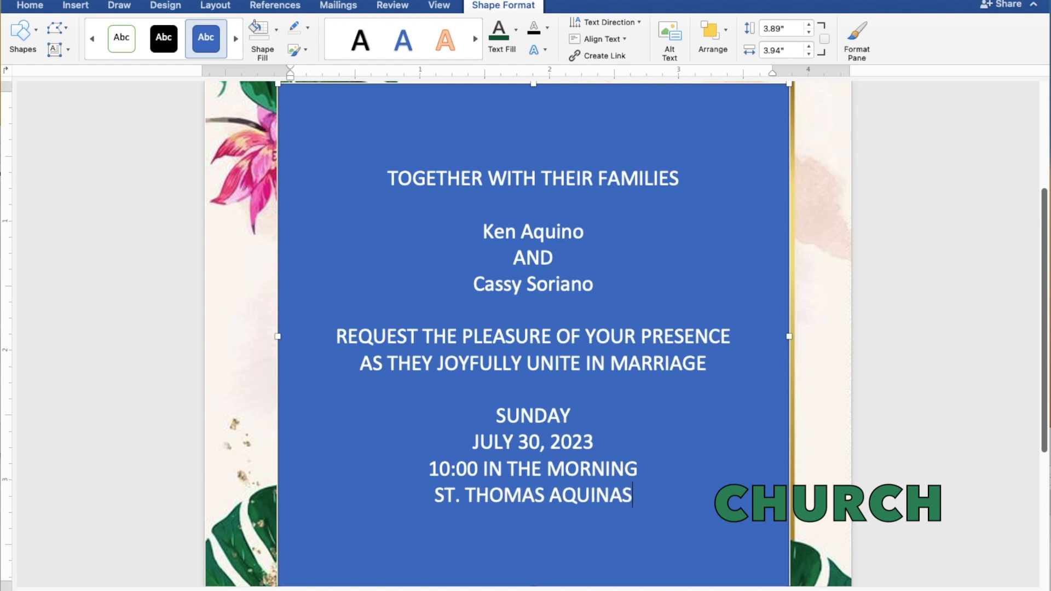
pyautogui.write(' PAR')
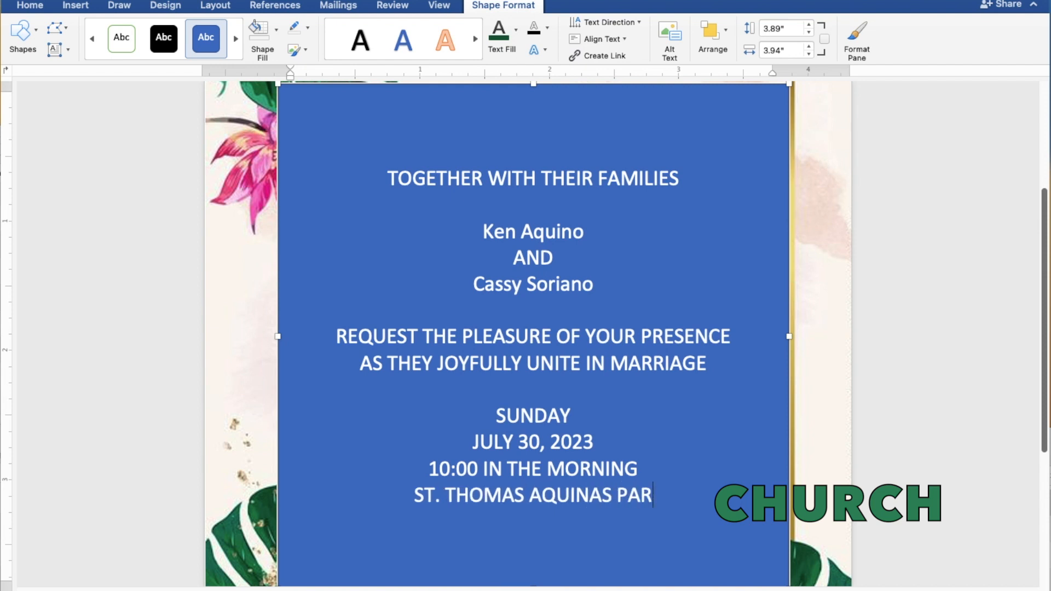
pyautogui.write('ISH CHURCH')
pyautogui.press('Return')
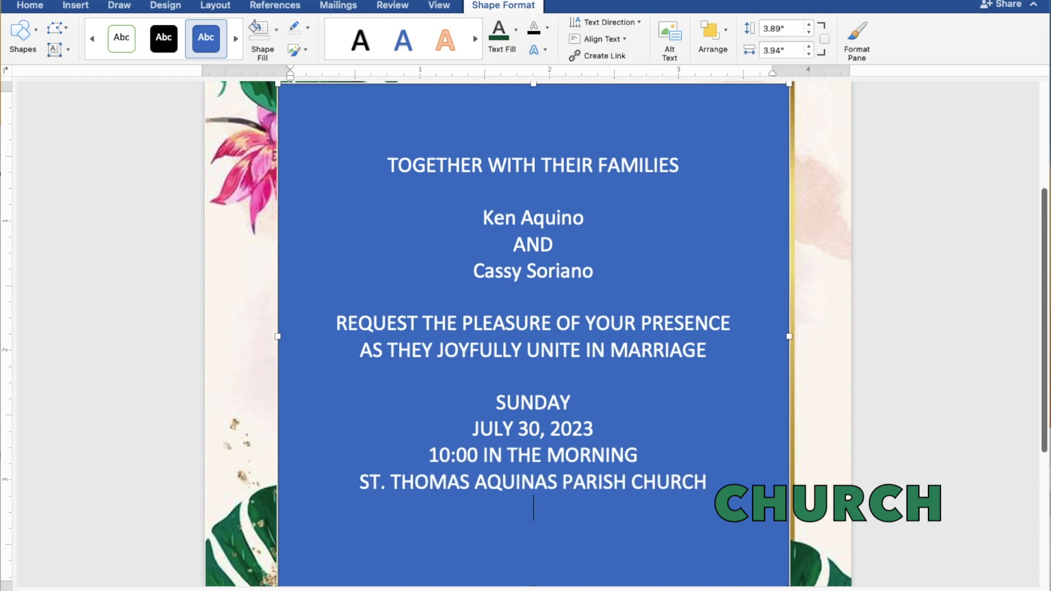
pyautogui.write('MANGALDAN')
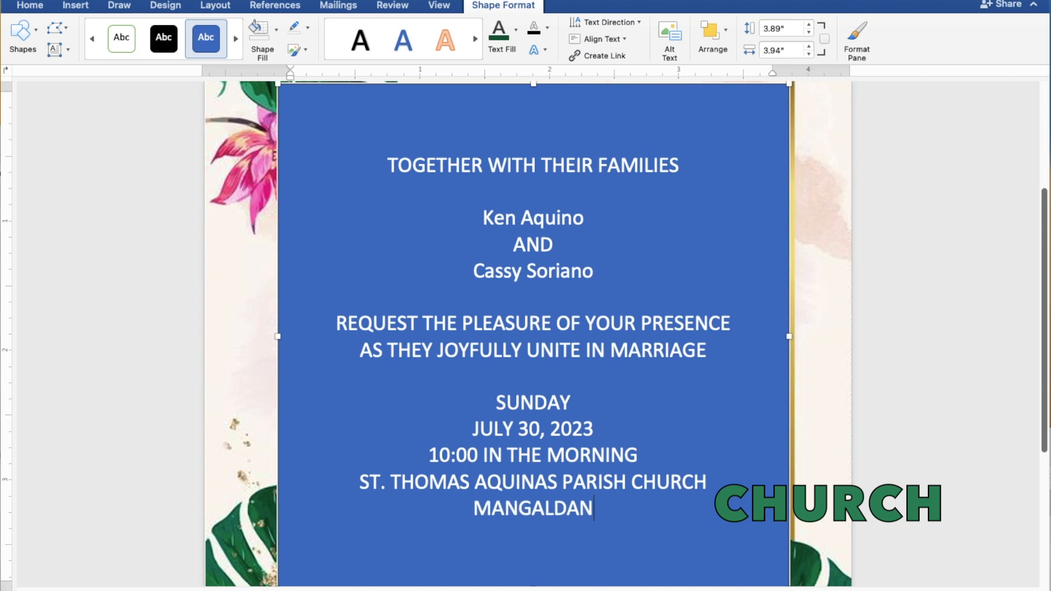
pyautogui.write(', PA')
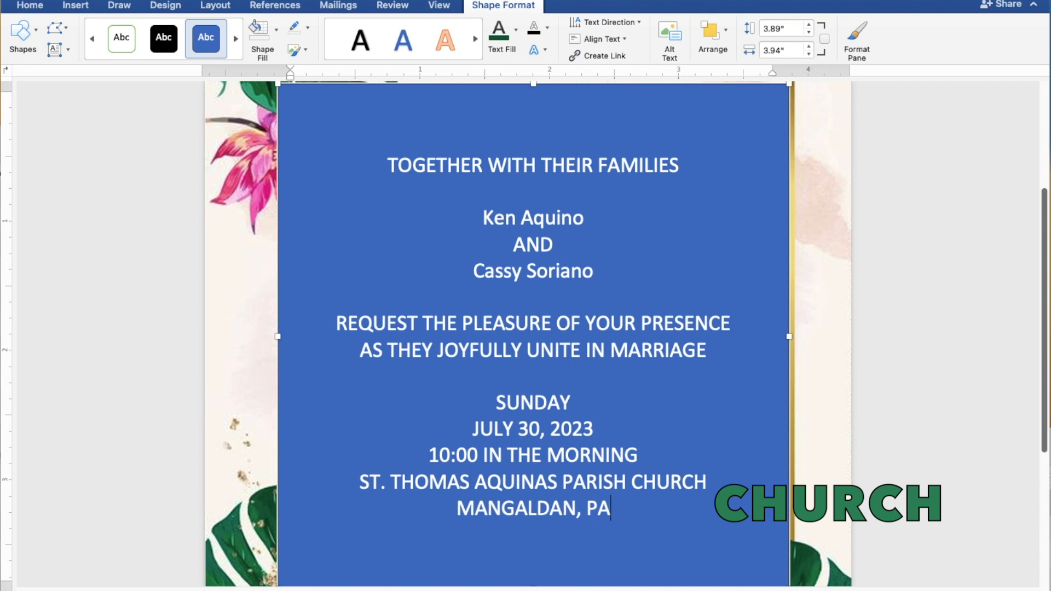
pyautogui.write('NGA')
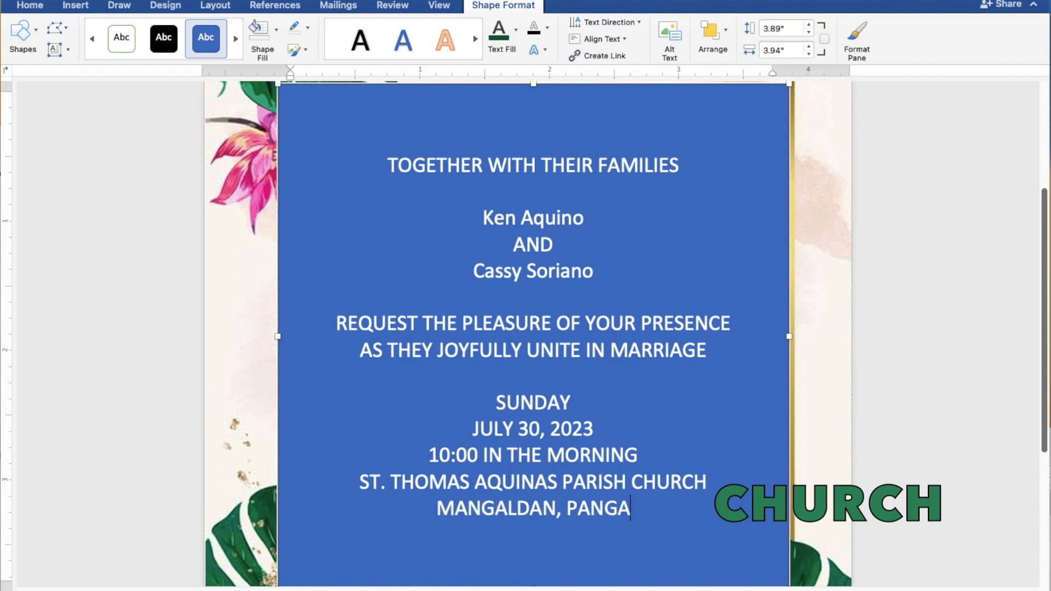
pyautogui.write('SINAN')
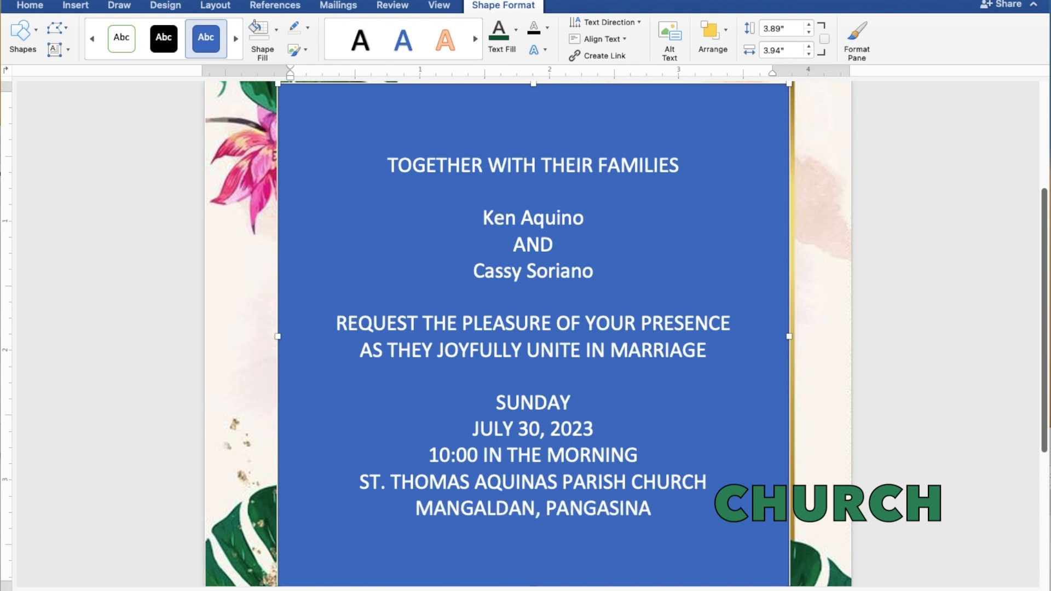
# - Leave a blank line and type 'Reception to follow' as the closing line
pyautogui.press('Return')
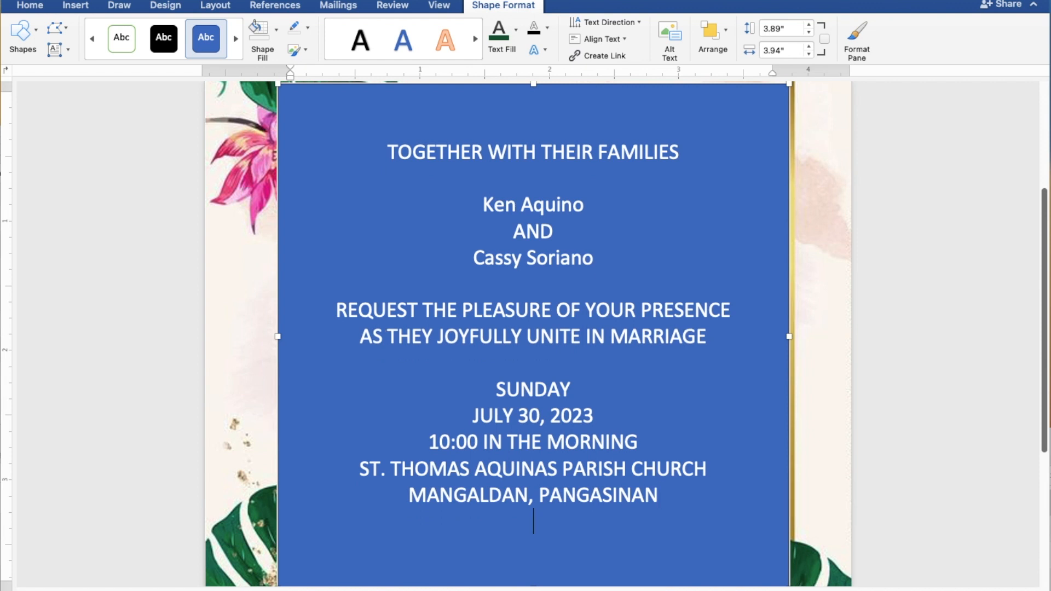
pyautogui.press('Return')
pyautogui.write('Recep')
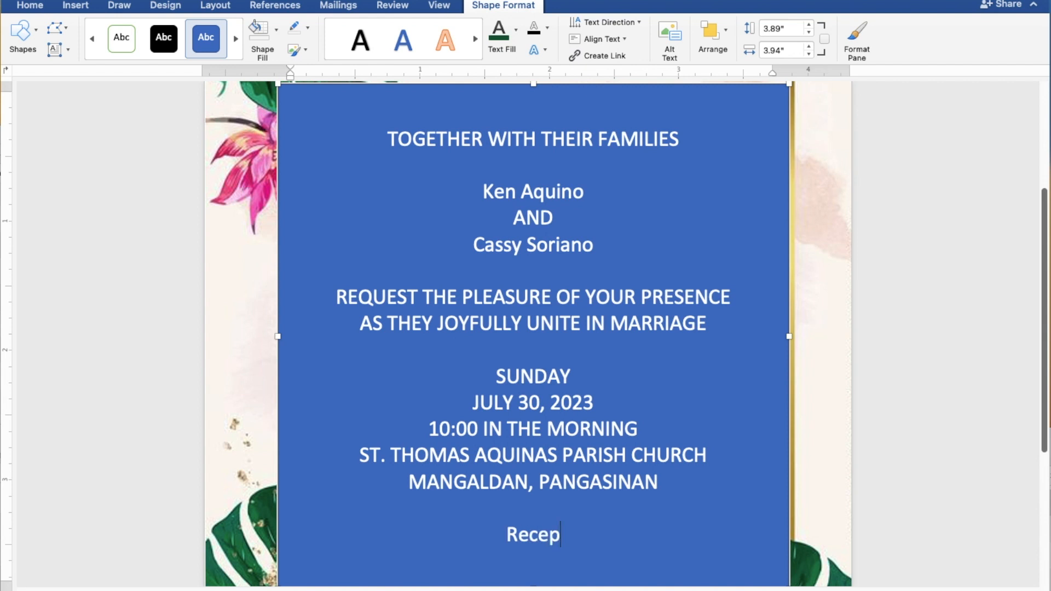
pyautogui.write('tio')
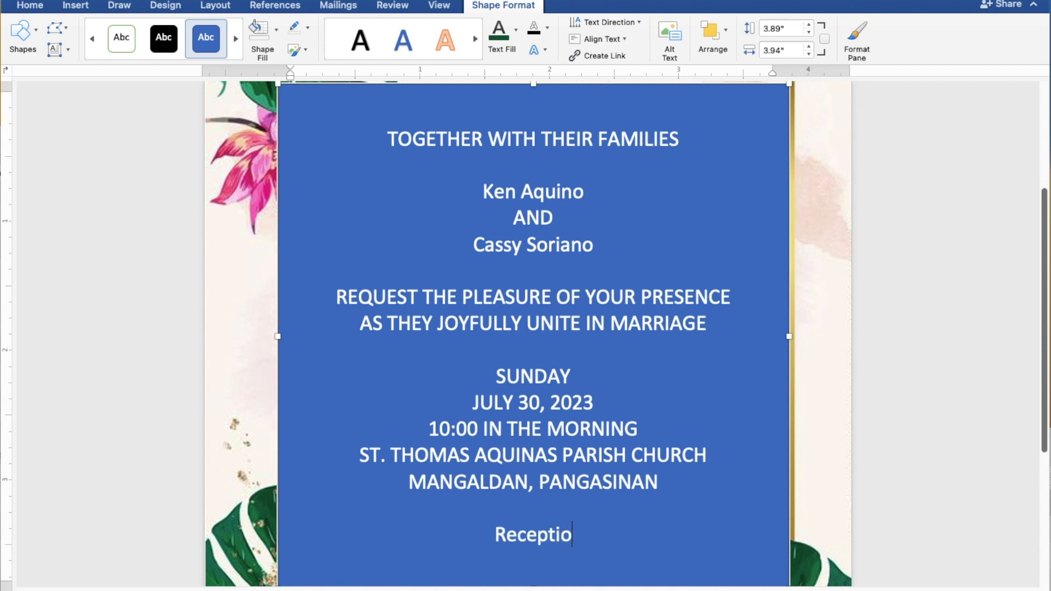
pyautogui.write('n t')
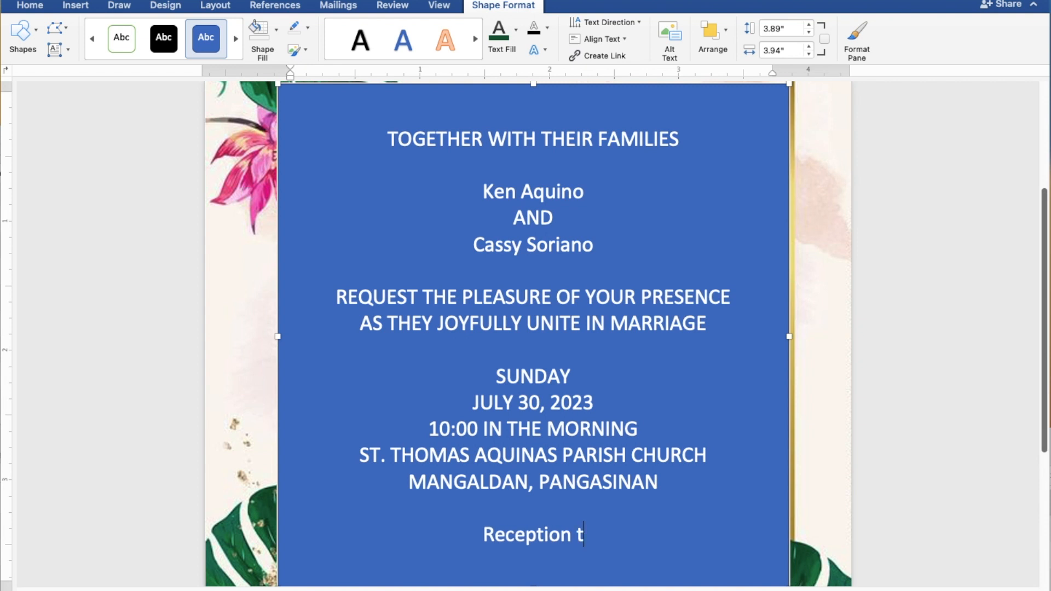
pyautogui.write('o f')
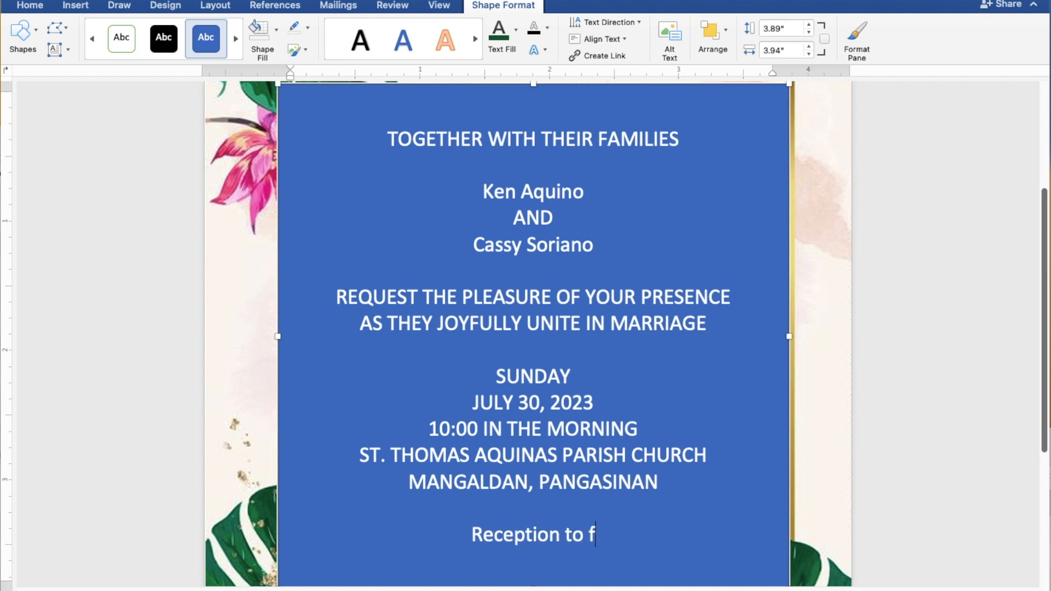
pyautogui.write('oll')
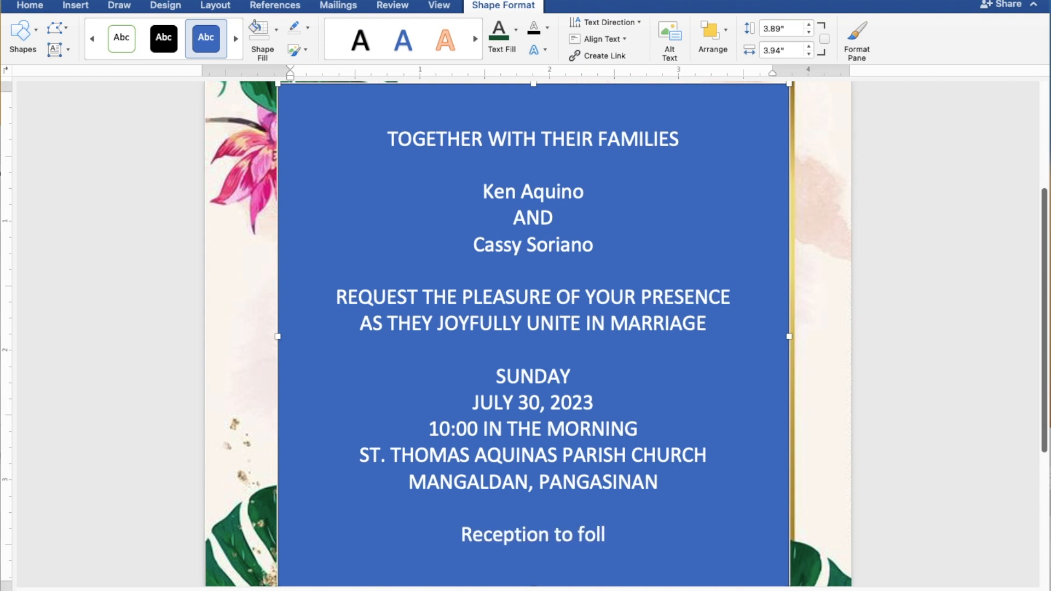
pyautogui.write('ow')
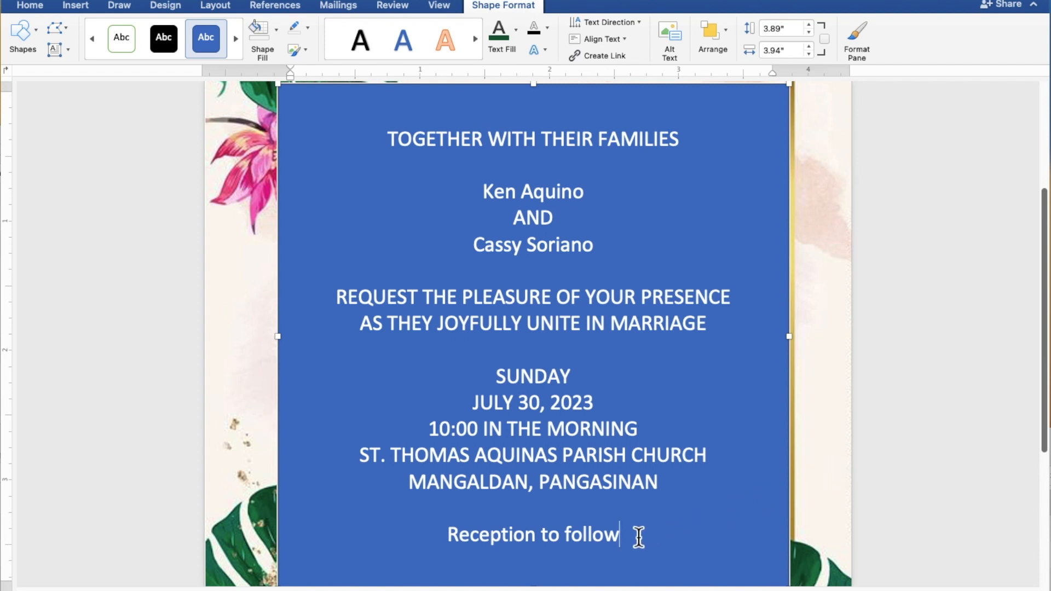
# - Drag from 'Reception to follow' up to the first line to select all text box text
pyautogui.moveTo(622, 535); pyautogui.dragTo(380, 148)
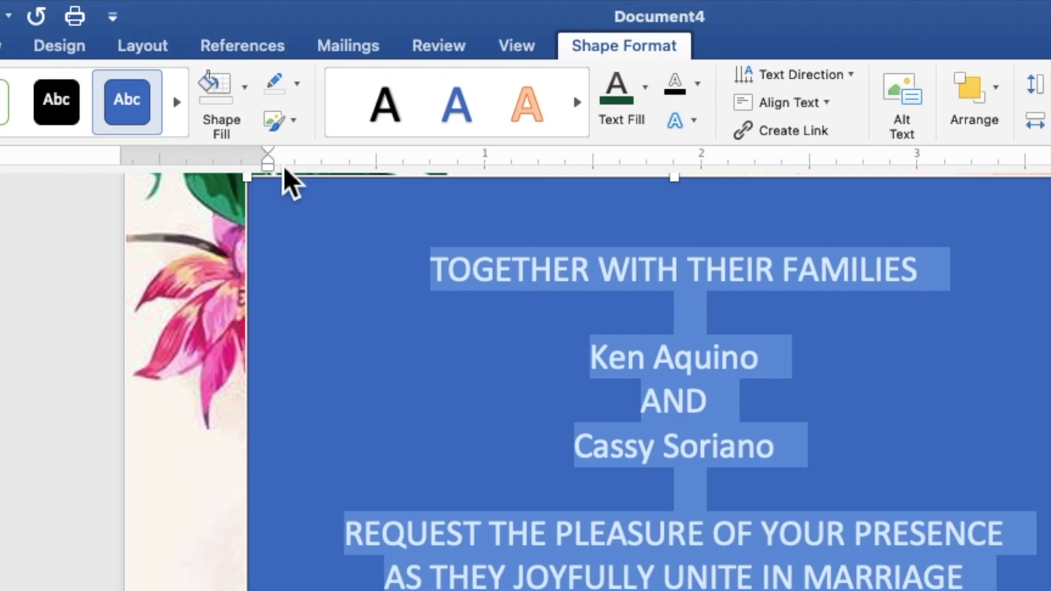
# - Give the text box No Fill and No Outline, and make its text black
pyautogui.click(247, 107)
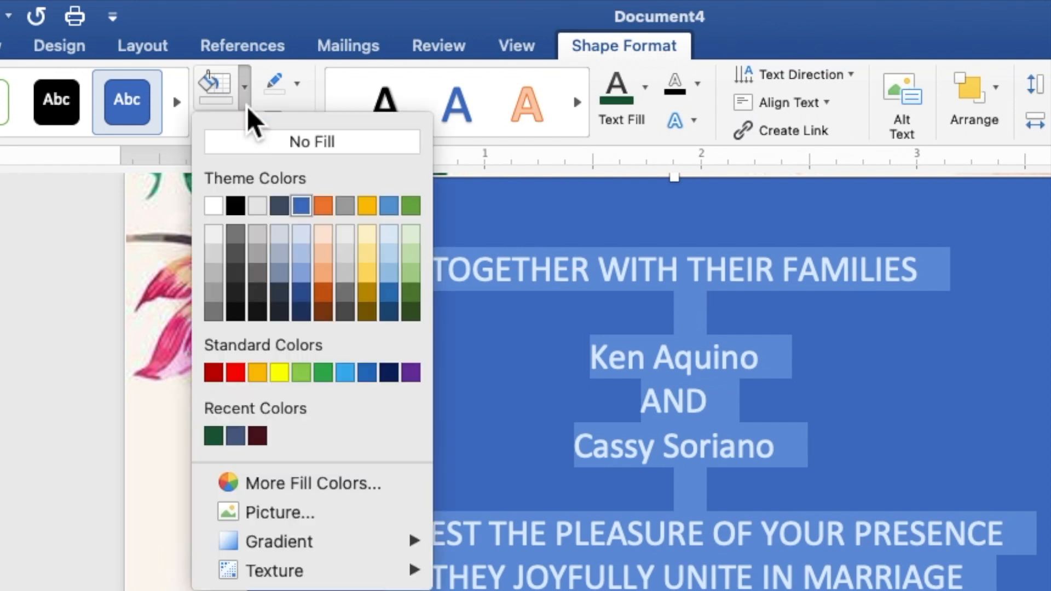
pyautogui.click(251, 143)
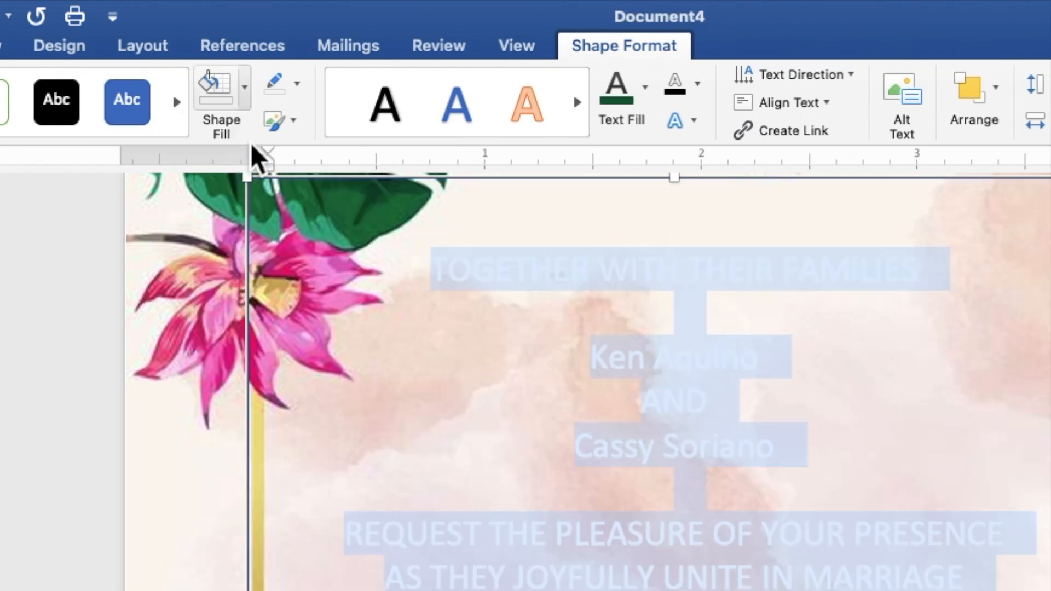
pyautogui.click(300, 96)
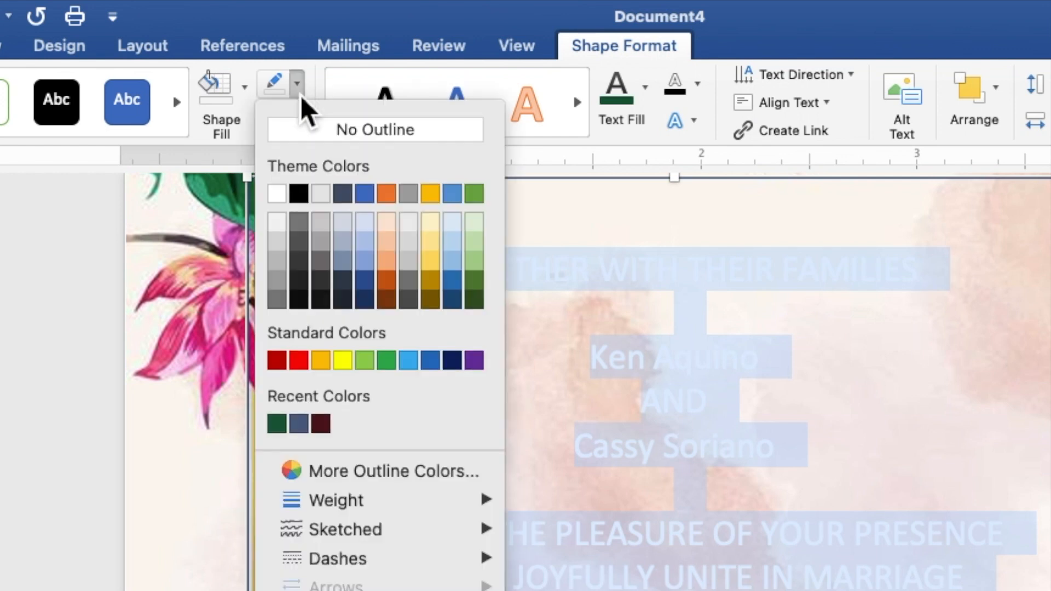
pyautogui.click(308, 130)
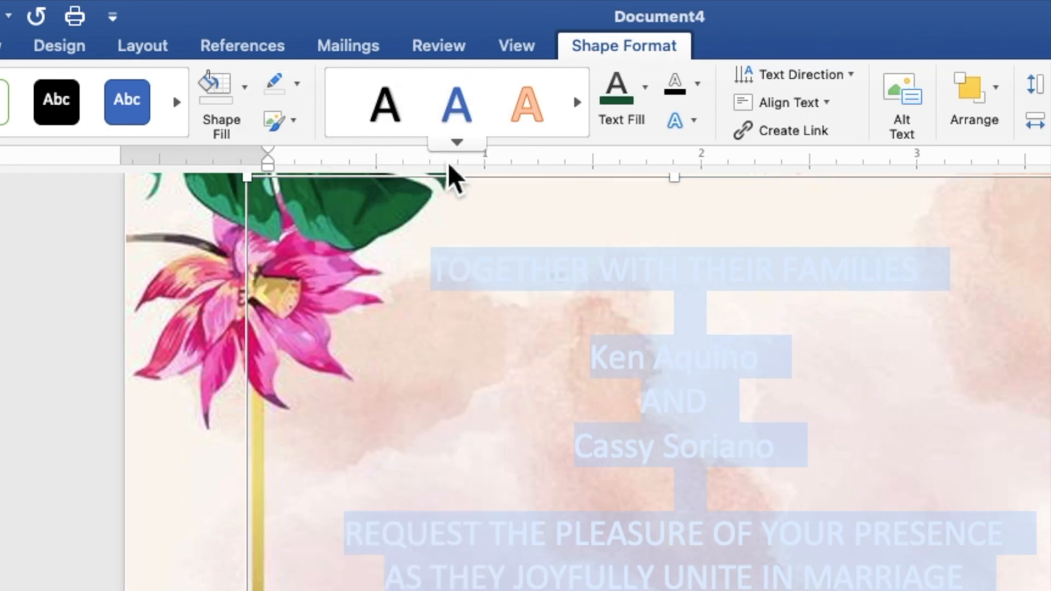
pyautogui.click(648, 98)
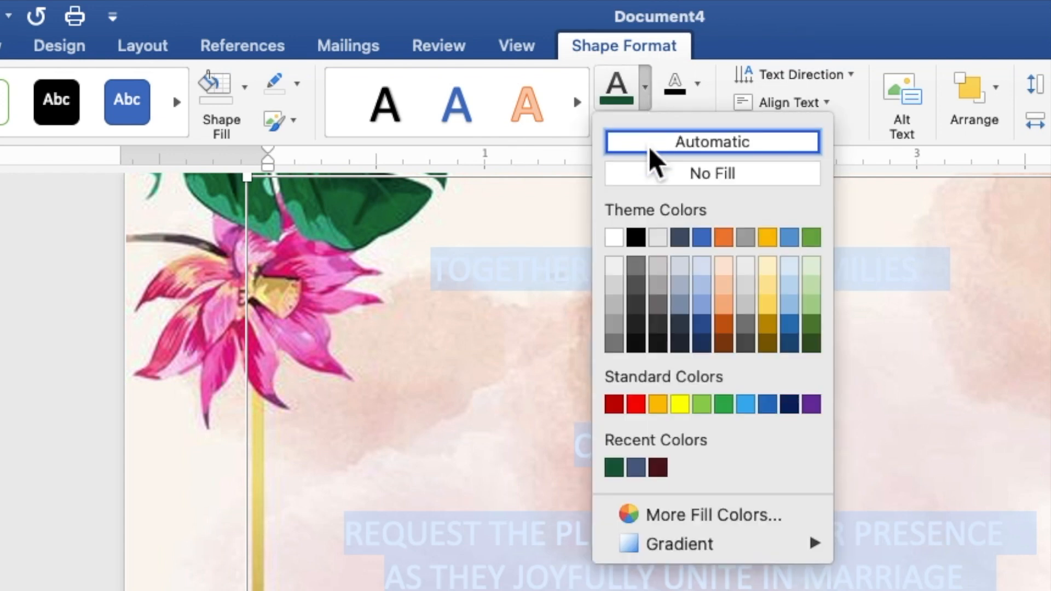
pyautogui.click(637, 237)
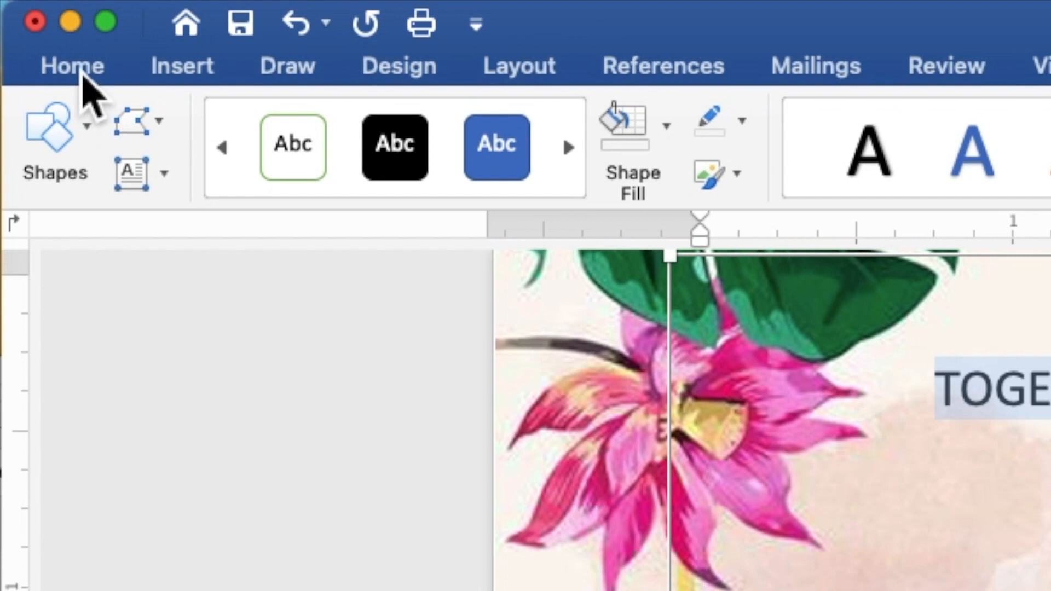
# - Change all invitation text to Times New Roman, size 9
pyautogui.click(81, 70)
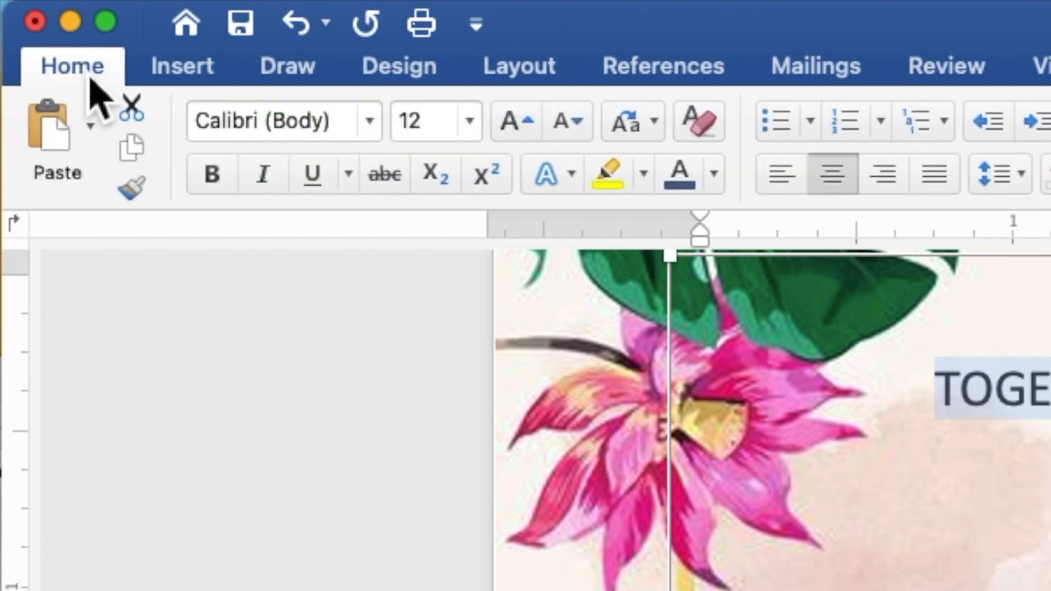
pyautogui.click(377, 134)
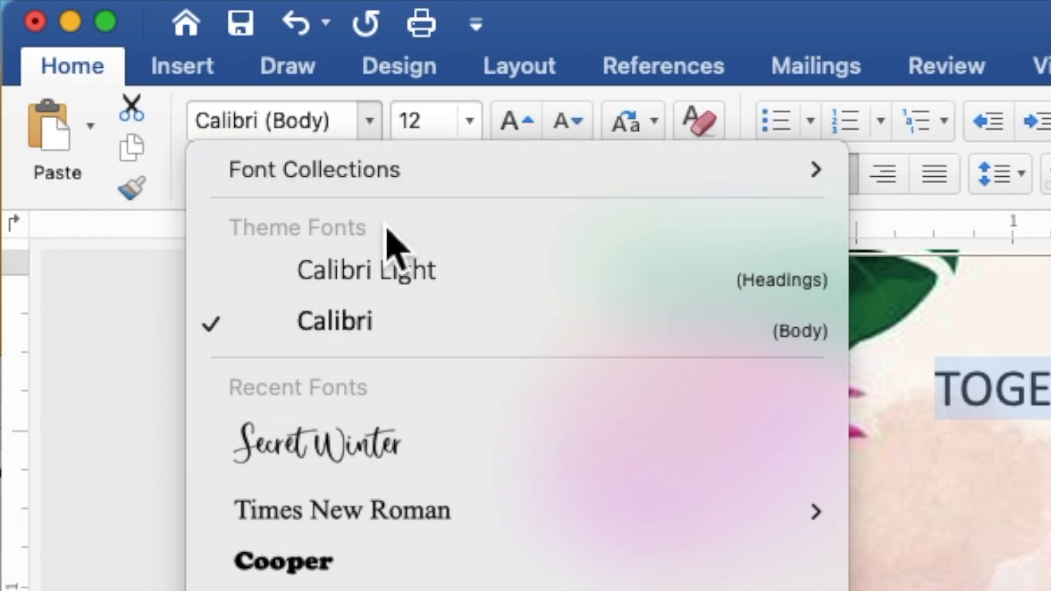
pyautogui.moveTo(391, 512)
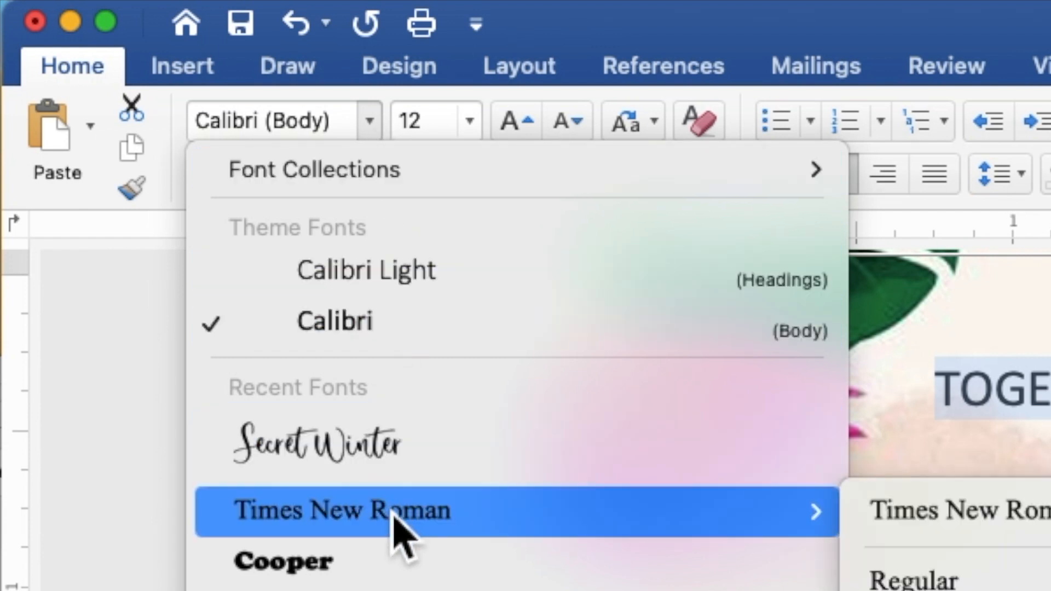
pyautogui.click(393, 514)
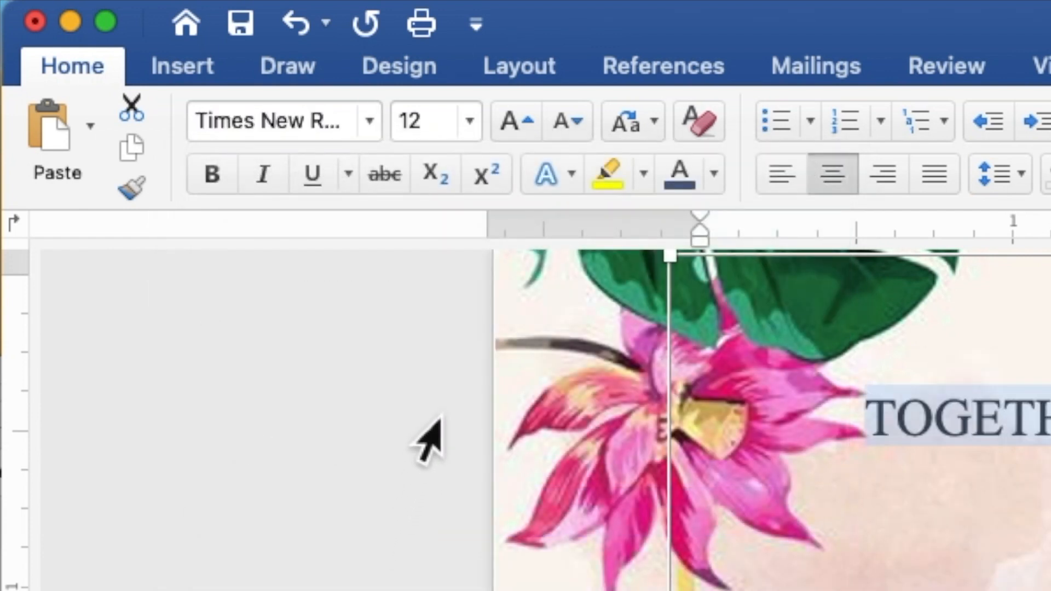
pyautogui.click(451, 133)
pyautogui.moveTo(451, 133); pyautogui.dragTo(399, 134)
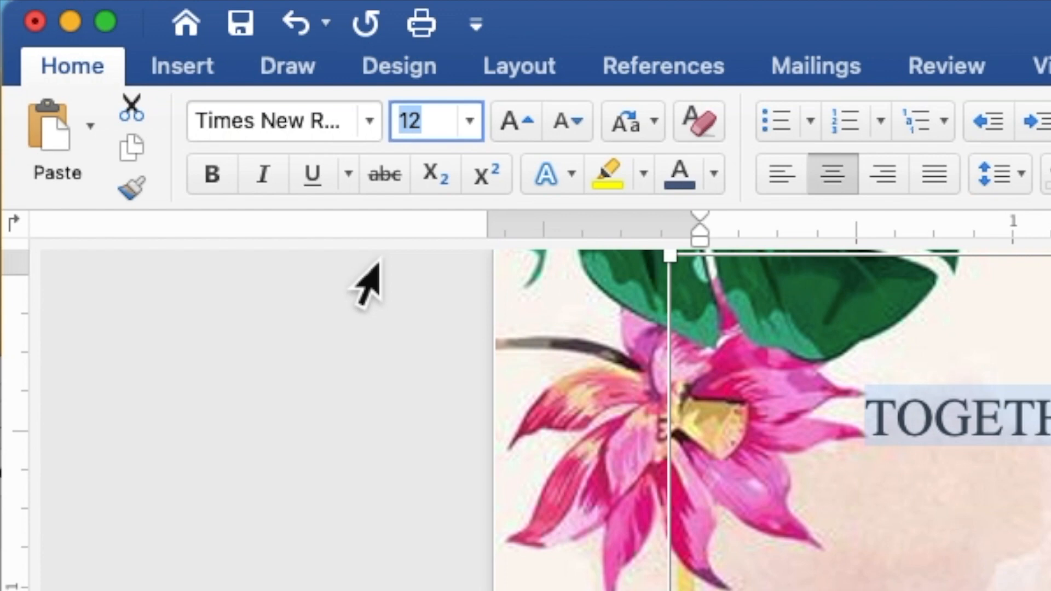
pyautogui.write('9')
pyautogui.press('Return')
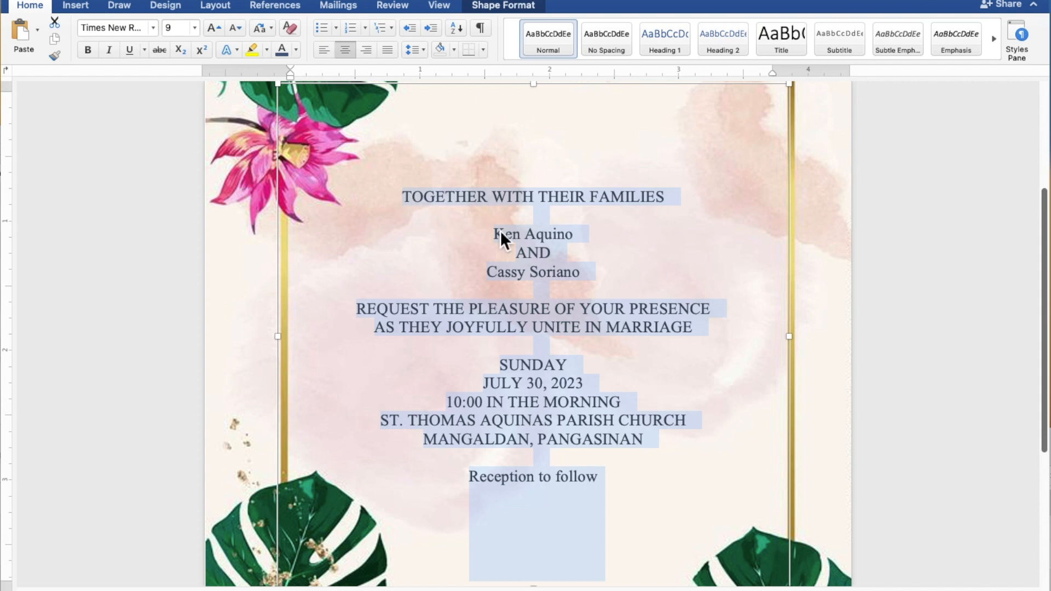
# - Multi-select the groom's name, bride's name, and 'Reception to follow' lines
pyautogui.click(571, 241)
pyautogui.moveTo(574, 235); pyautogui.dragTo(507, 241)
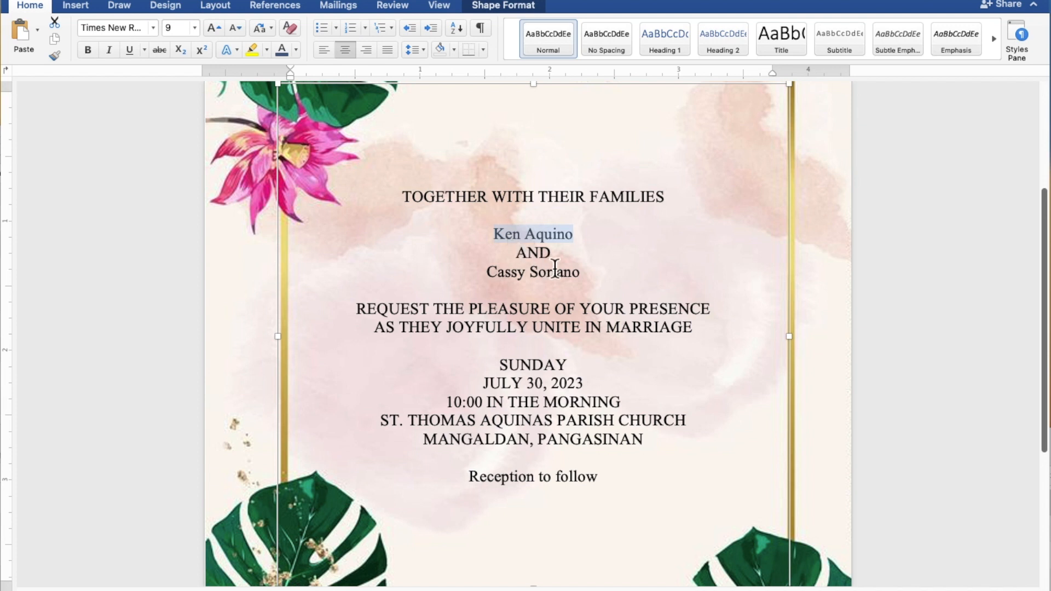
pyautogui.moveTo(587, 278); pyautogui.dragTo(503, 279)
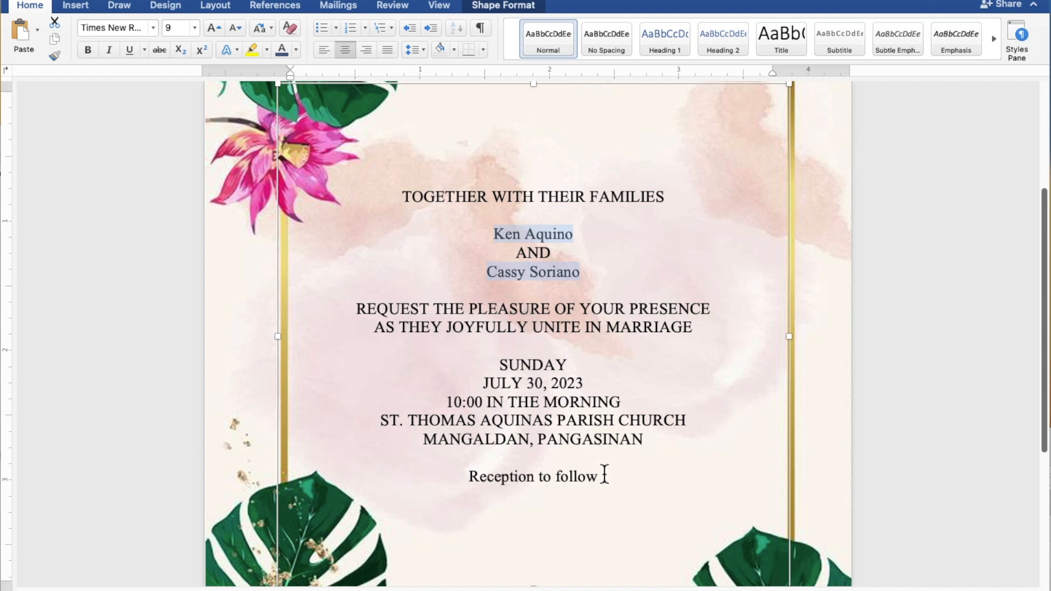
pyautogui.moveTo(601, 478); pyautogui.dragTo(528, 480)
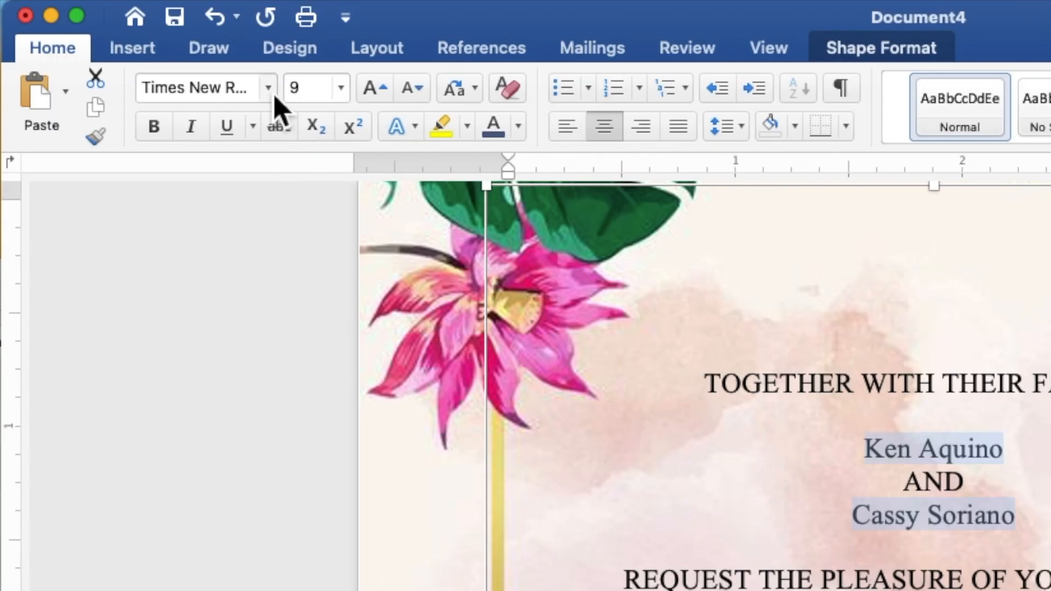
# - Apply the Secret Winter font at size 15 to the selected lines
pyautogui.click(269, 88)
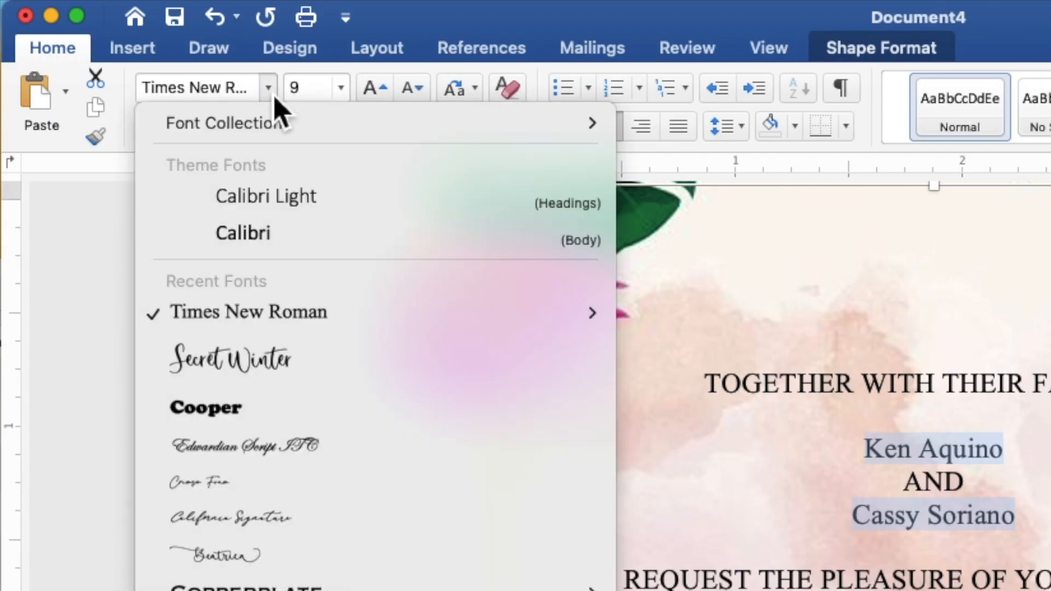
pyautogui.click(278, 366)
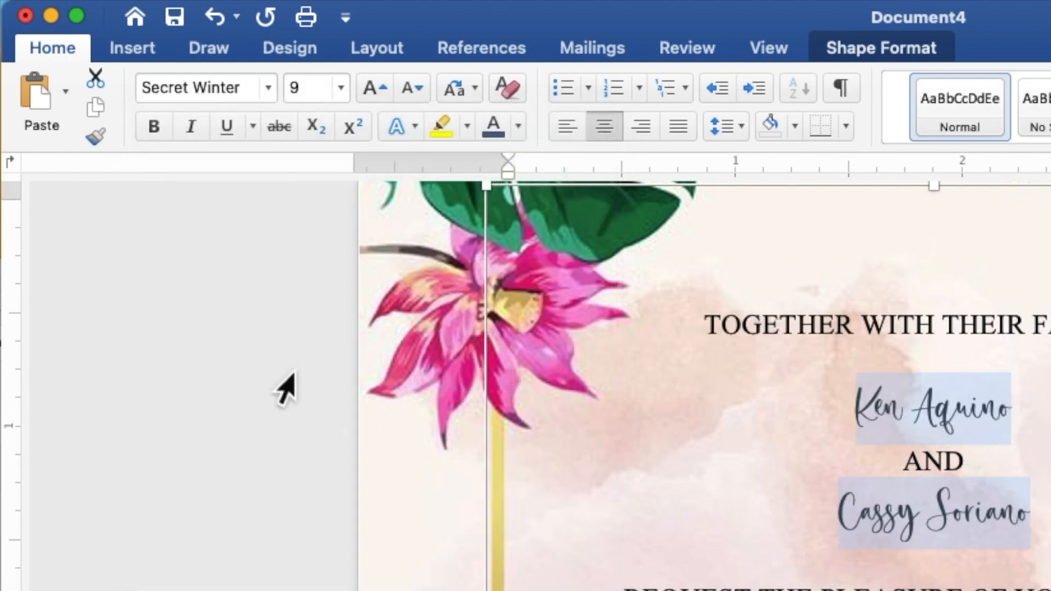
pyautogui.click(321, 95)
pyautogui.press('BackSpace')
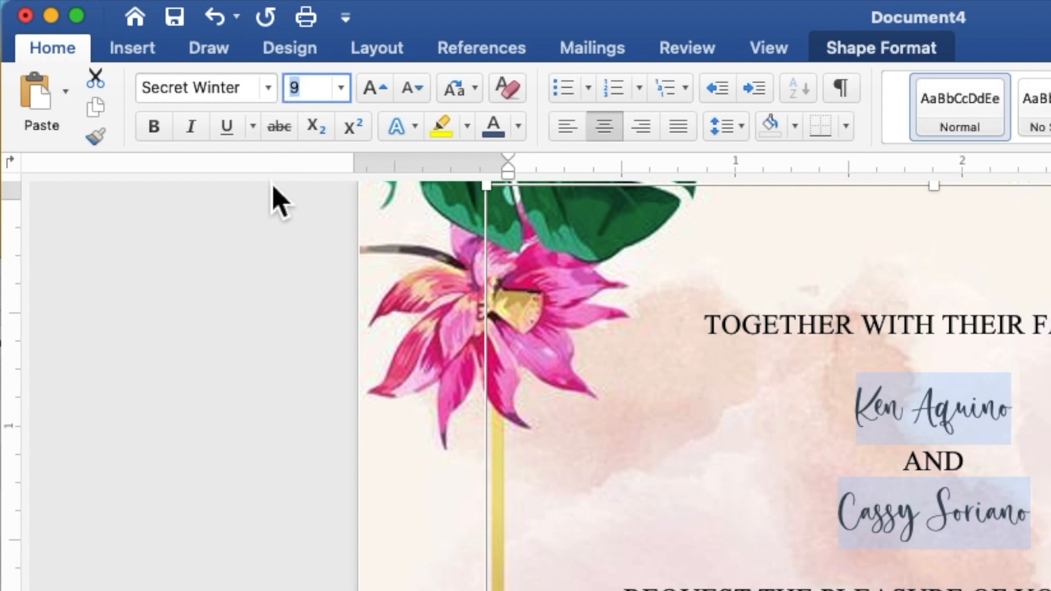
pyautogui.write('15')
pyautogui.press('Return')
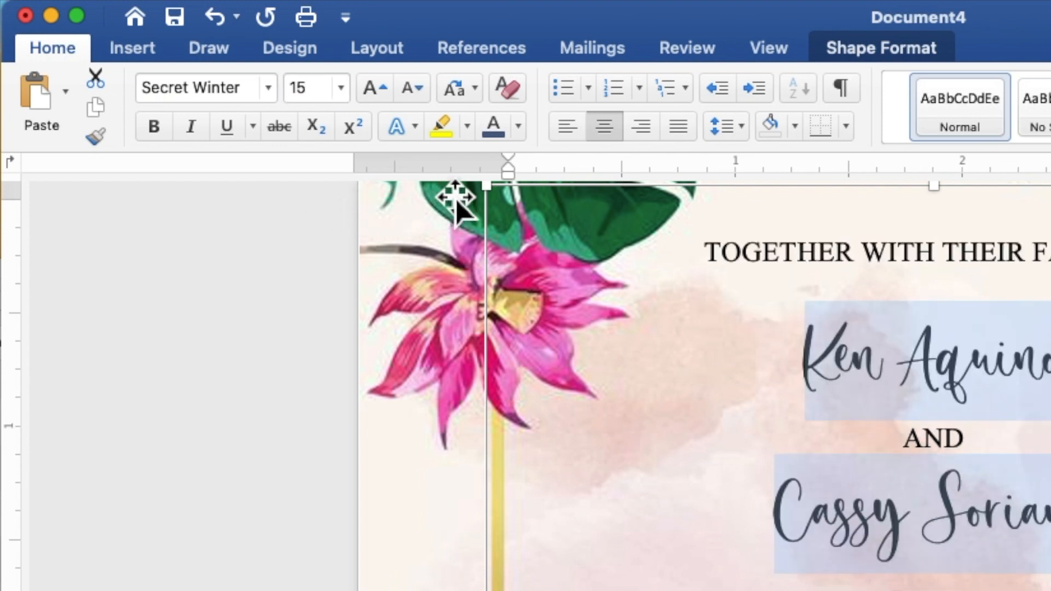
# - Color the script names and Reception to follow dark green, then select only the two names
pyautogui.click(519, 132)
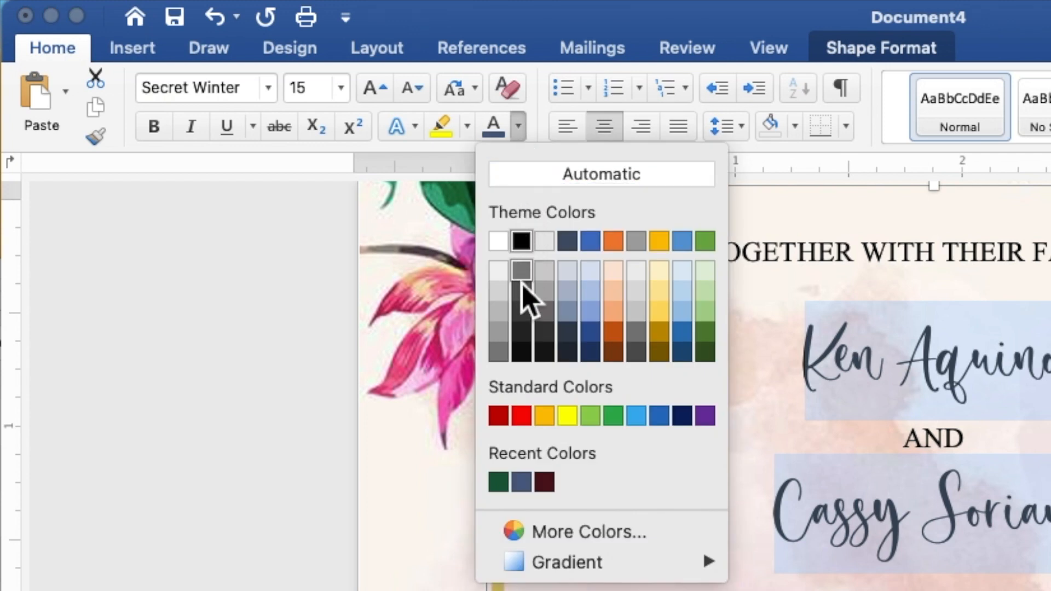
pyautogui.click(498, 482)
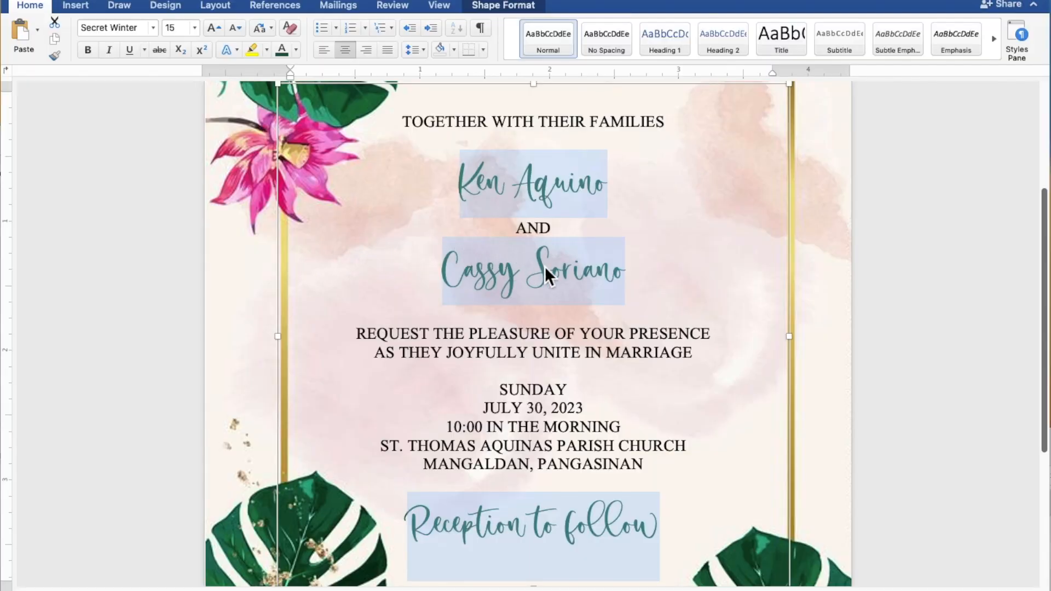
pyautogui.click(617, 278)
pyautogui.moveTo(629, 279); pyautogui.dragTo(501, 279)
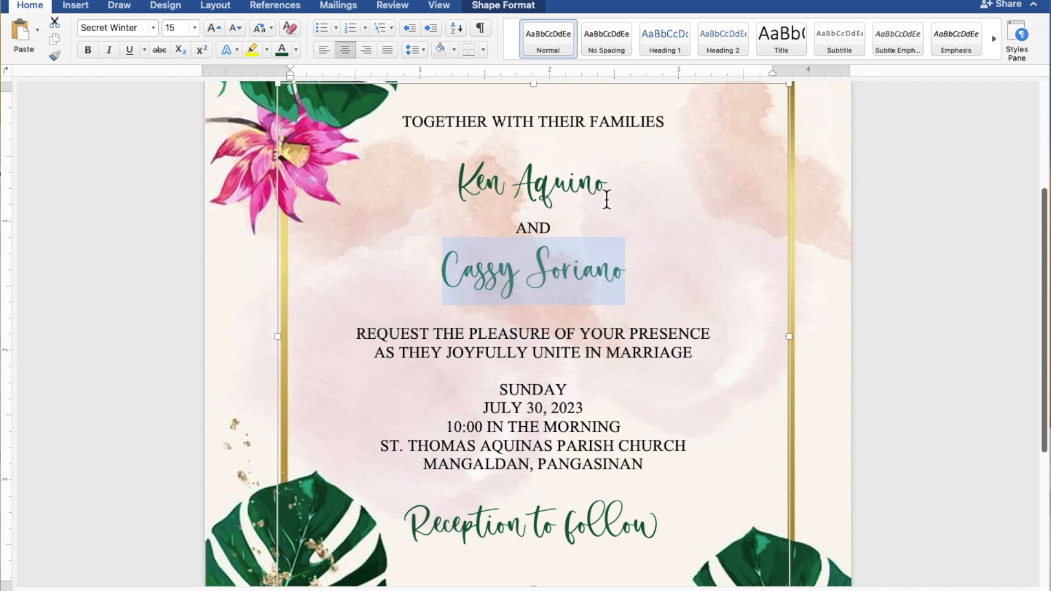
pyautogui.moveTo(609, 186); pyautogui.dragTo(476, 184)
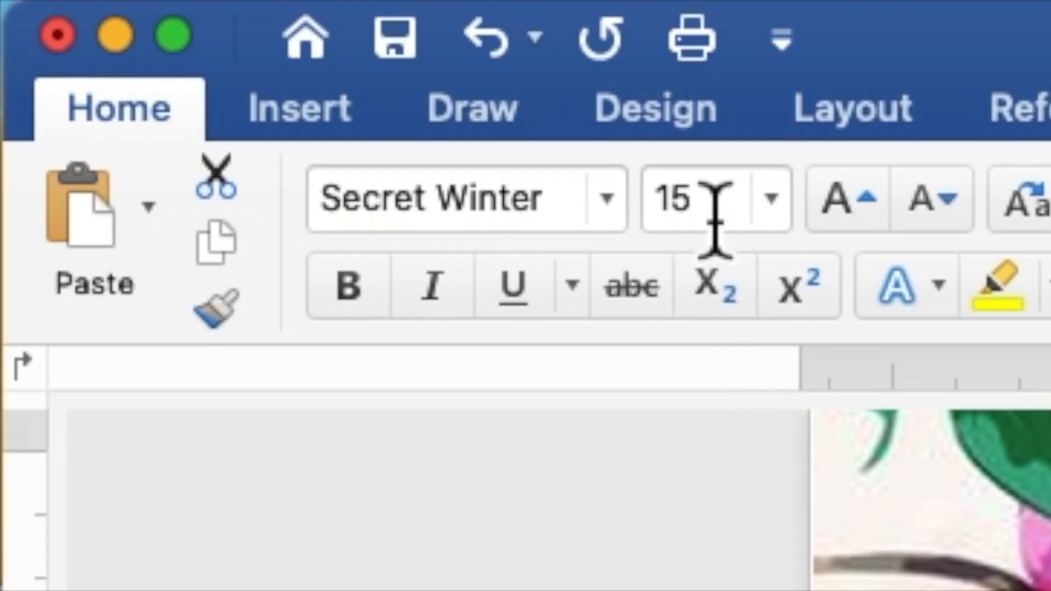
# - Enlarge the two selected script names from 15 pt to 25 pt
pyautogui.click(174, 29)
pyautogui.moveTo(693, 218); pyautogui.dragTo(660, 216)
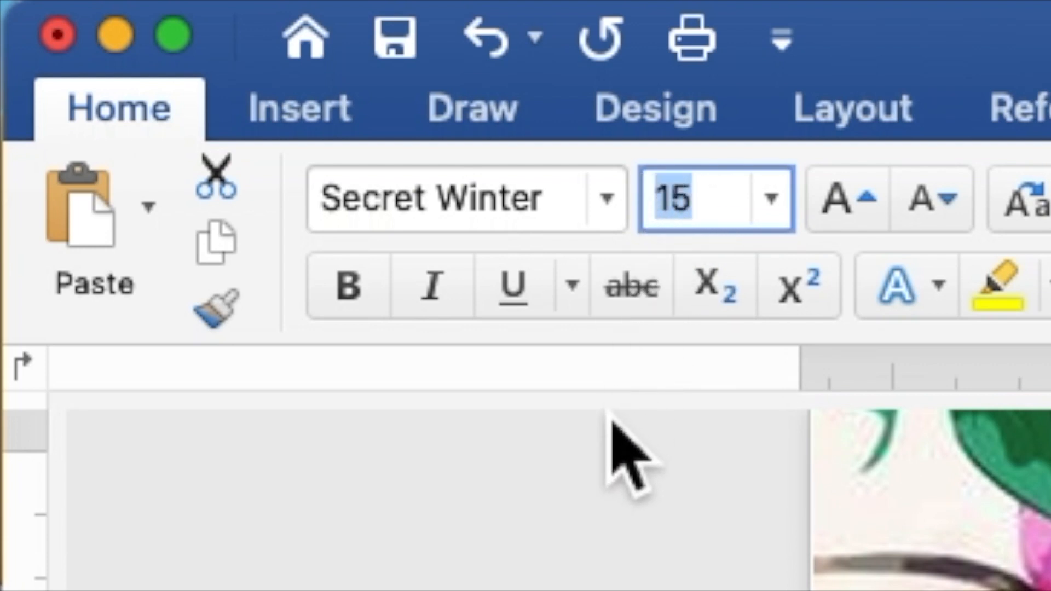
pyautogui.write('25')
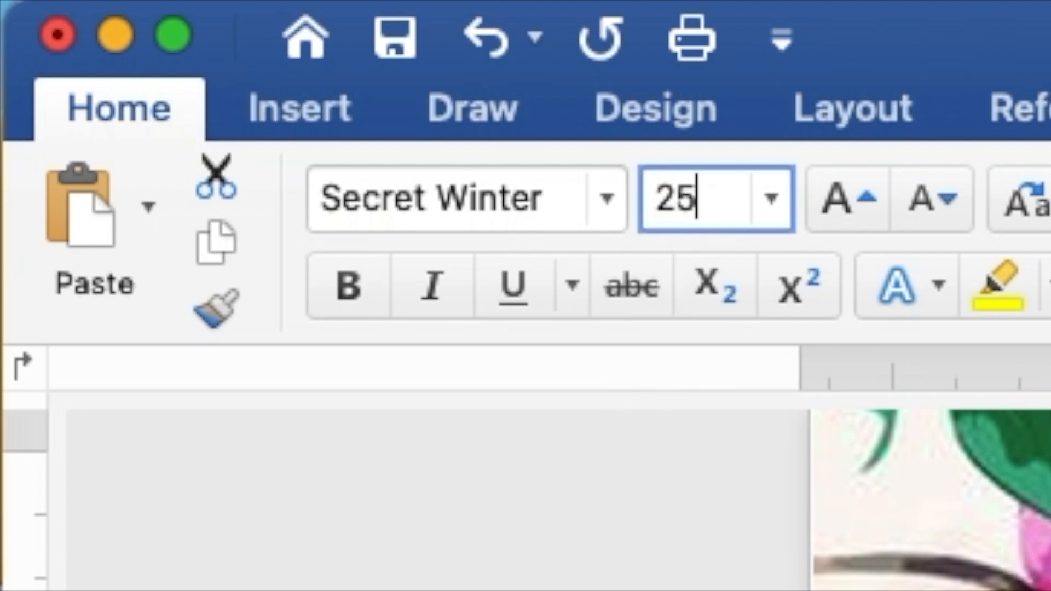
pyautogui.press('Return')
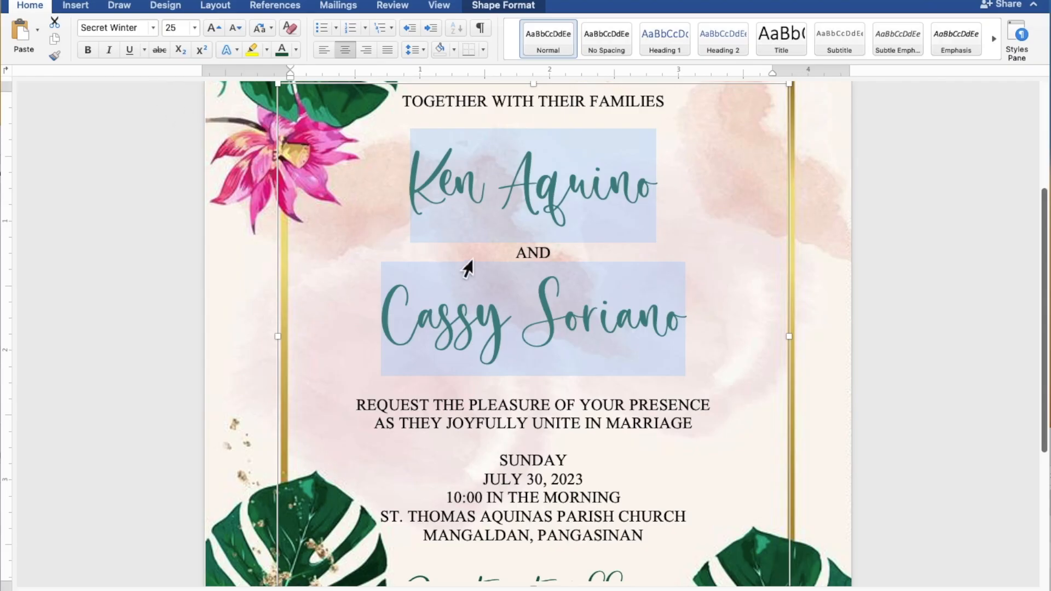
pyautogui.scroll(-5, 583, 300)
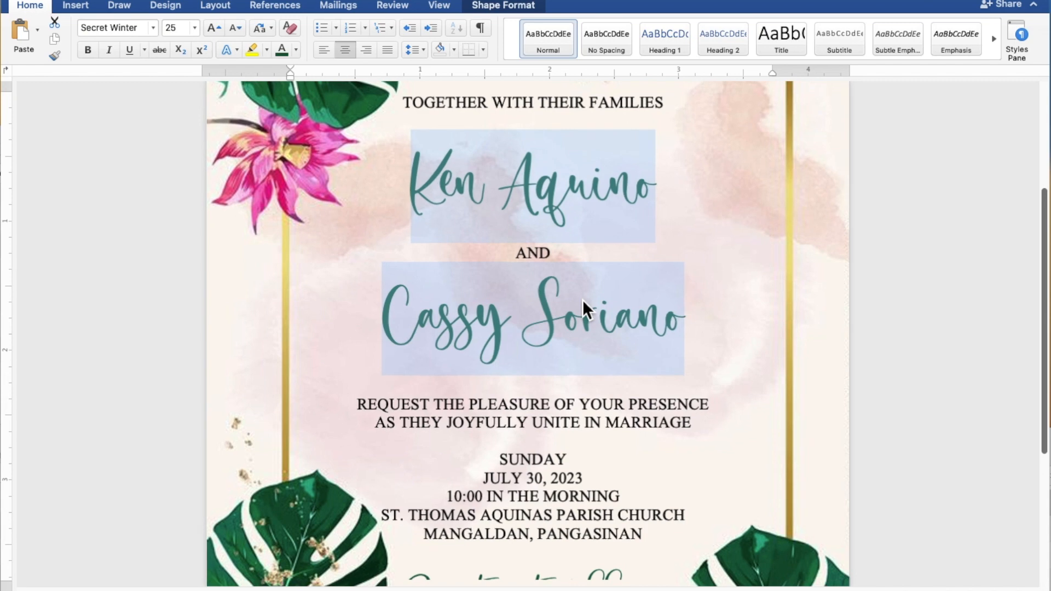
pyautogui.scroll(-5, 583, 300)
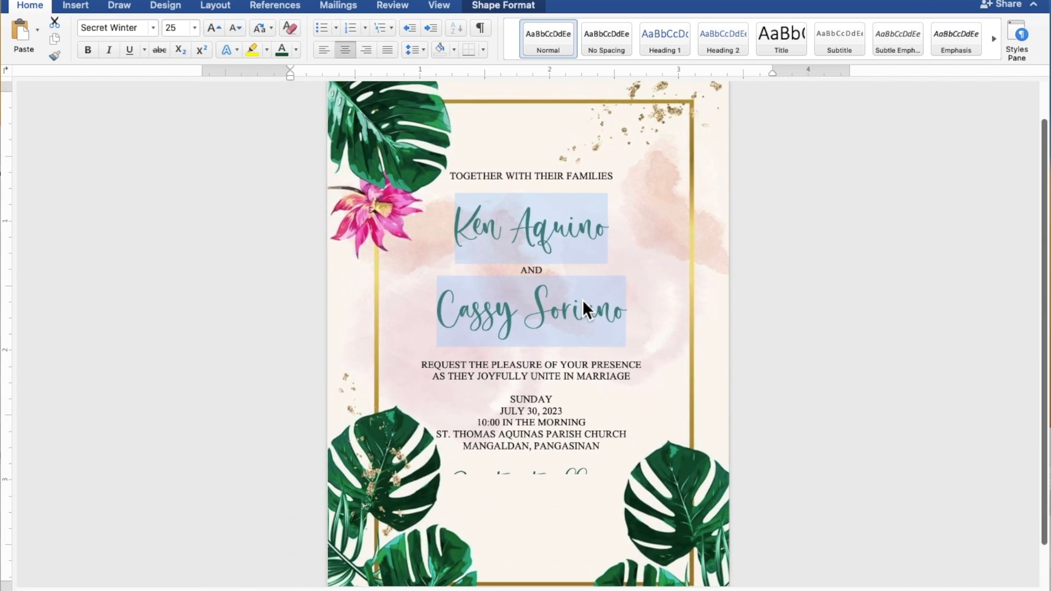
pyautogui.scroll(-3, 582, 300)
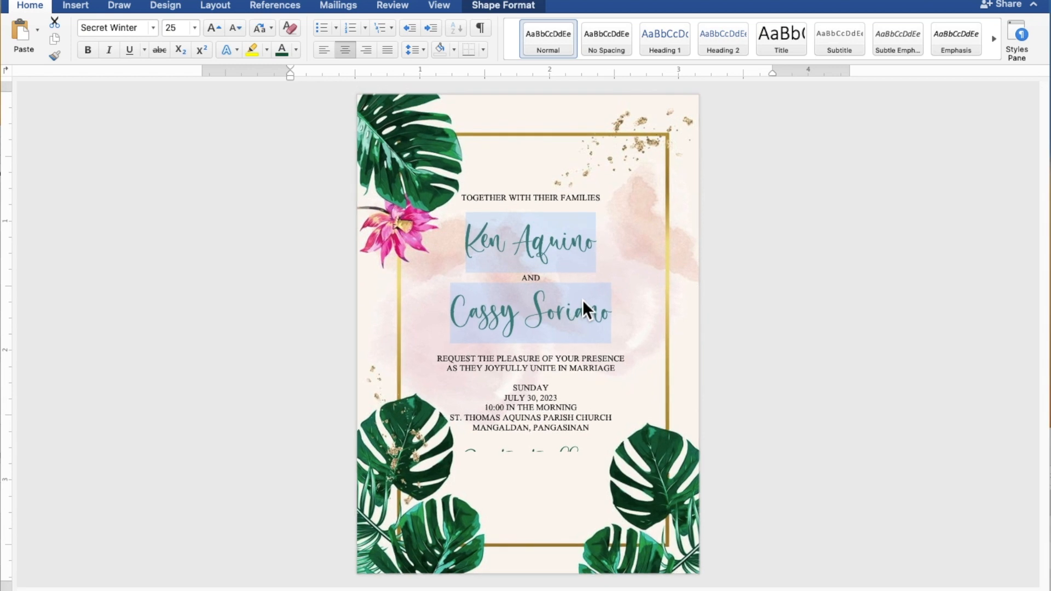
# - Stretch the text box to about 3.94" by 4.77" and add blank lines between the invitation's sections
pyautogui.click(582, 300)
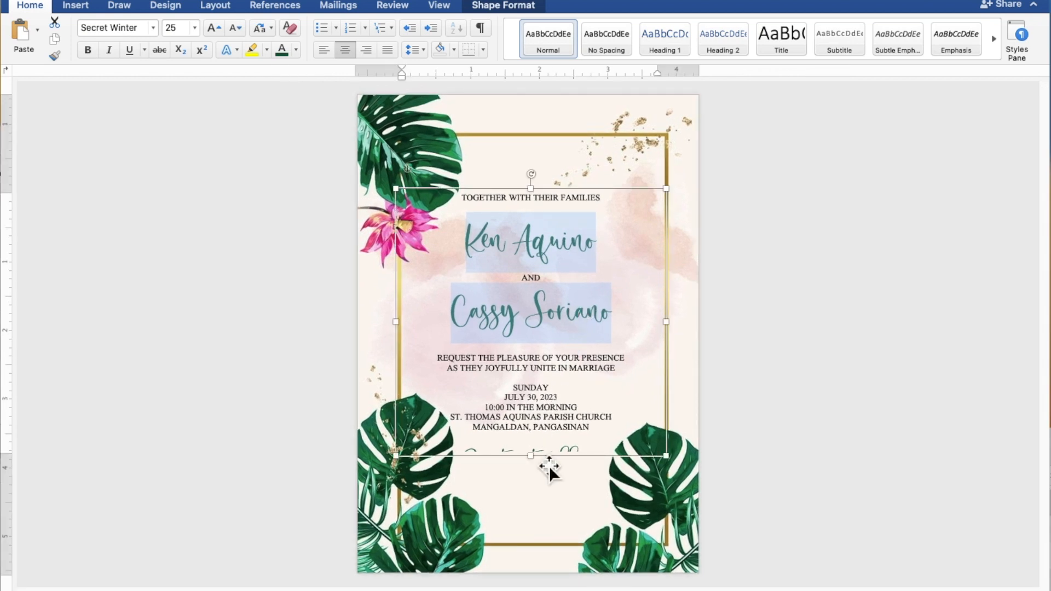
pyautogui.moveTo(544, 469); pyautogui.dragTo(546, 520)
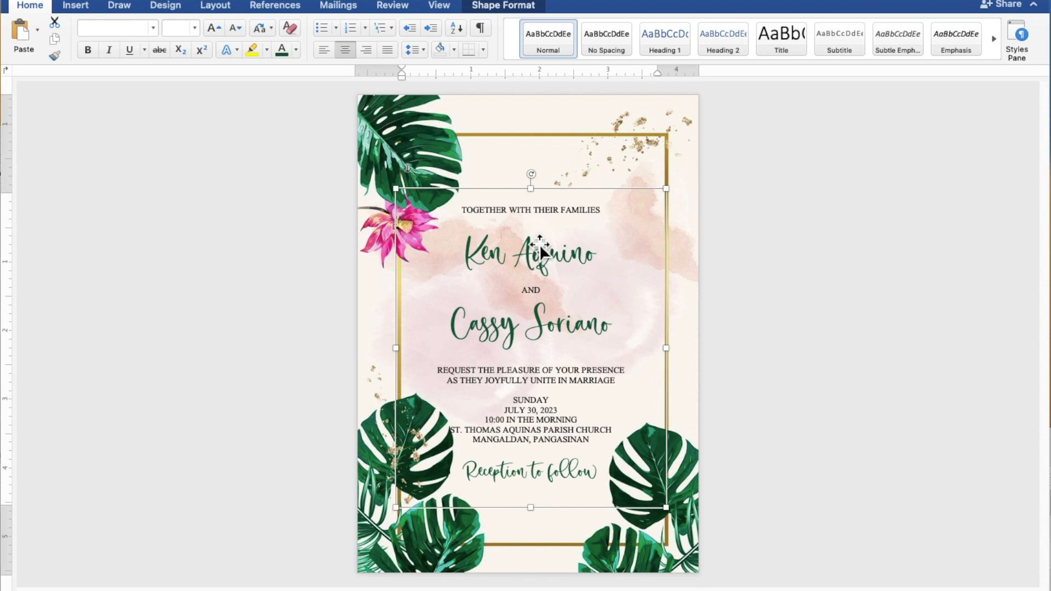
pyautogui.click(541, 223)
pyautogui.press('Return')
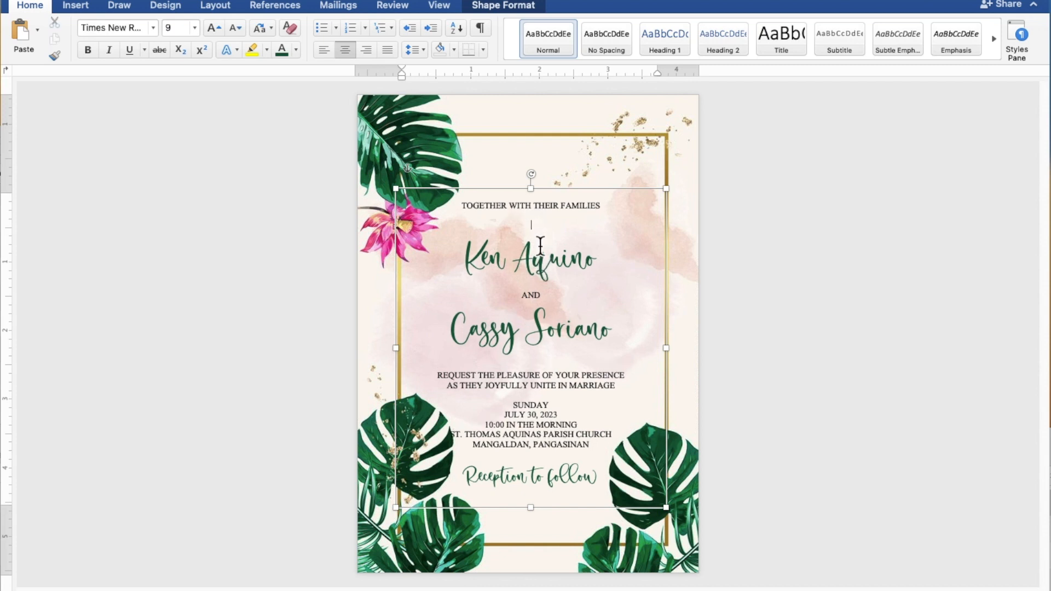
pyautogui.click(536, 368)
pyautogui.press('Return')
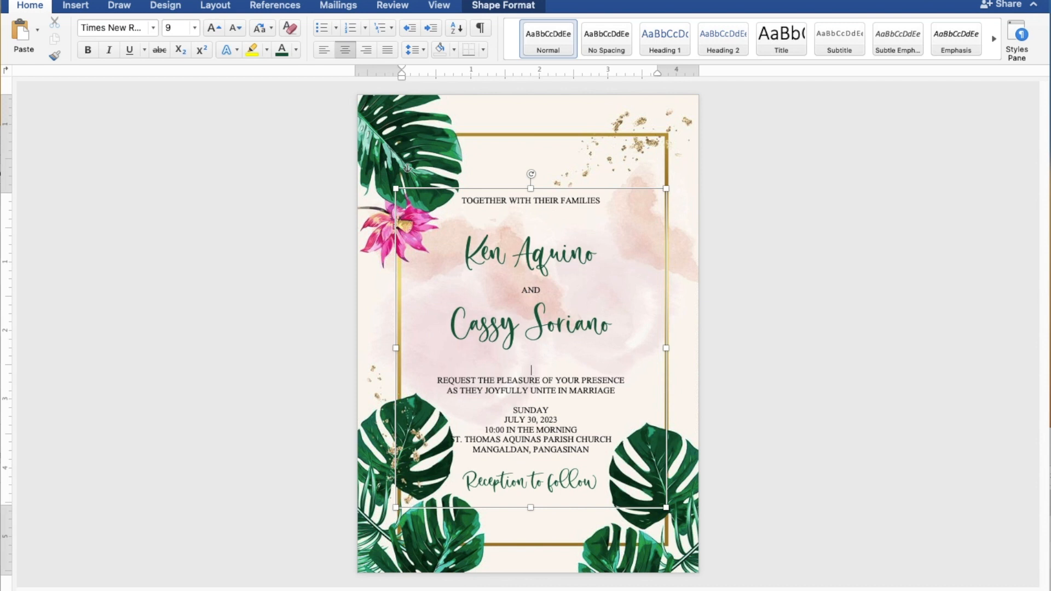
pyautogui.click(534, 405)
pyautogui.press('Return')
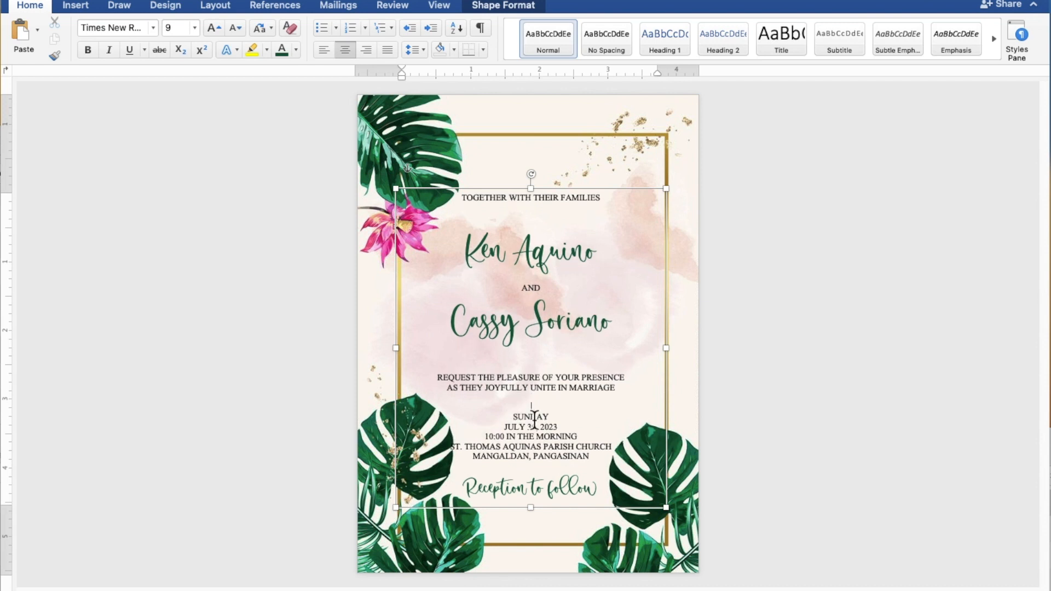
pyautogui.click(531, 469)
pyautogui.press('Return')
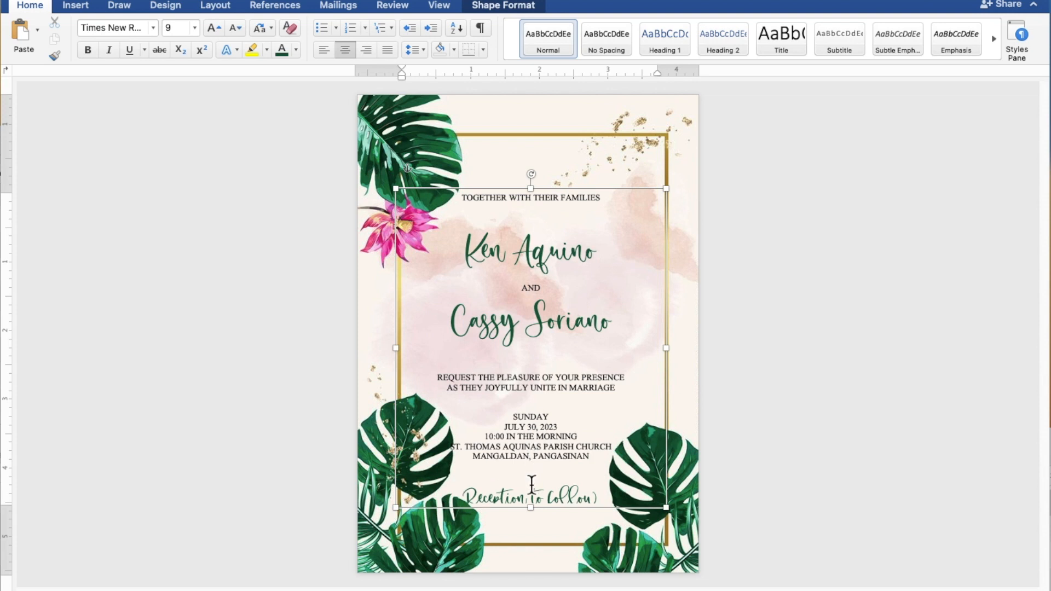
pyautogui.moveTo(539, 515); pyautogui.dragTo(548, 485)
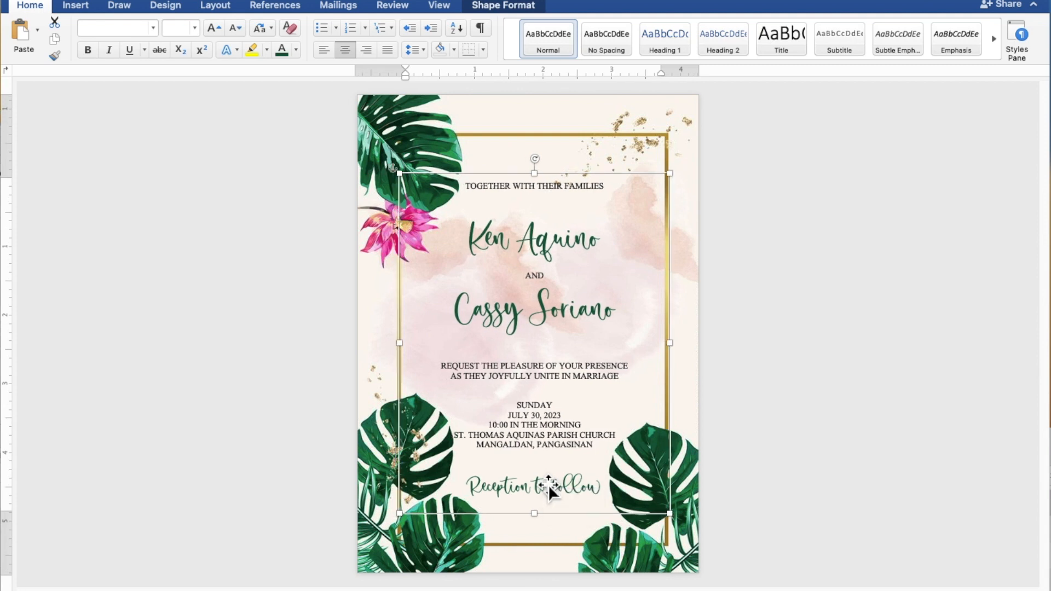
# - Nudge the text box left and up to centre the wording within the gold frame
pyautogui.press('Left')
pyautogui.press('Left')
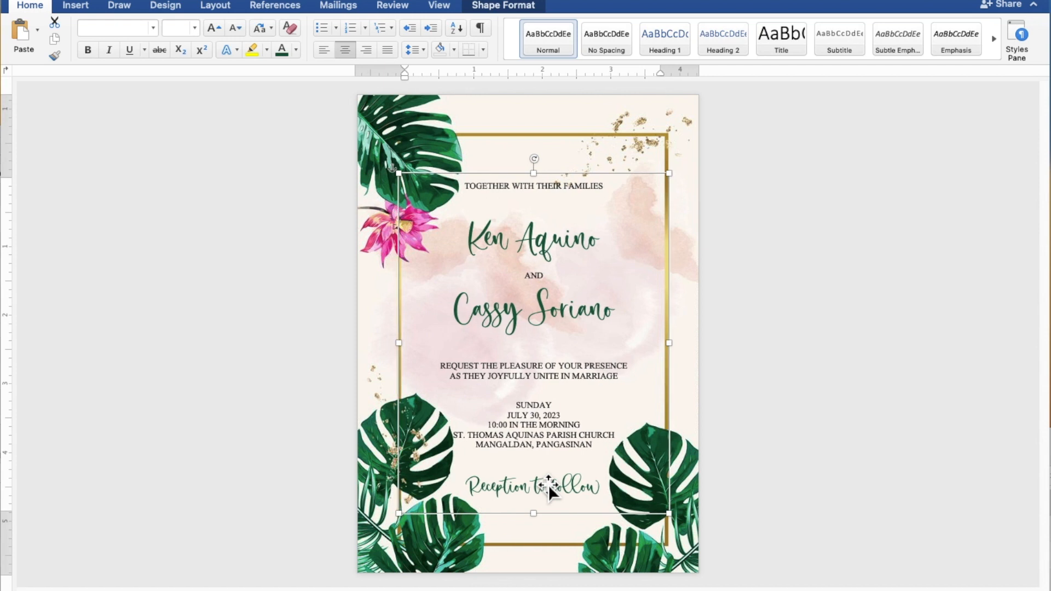
pyautogui.press('Up')
pyautogui.press('Up')
pyautogui.press('Up')
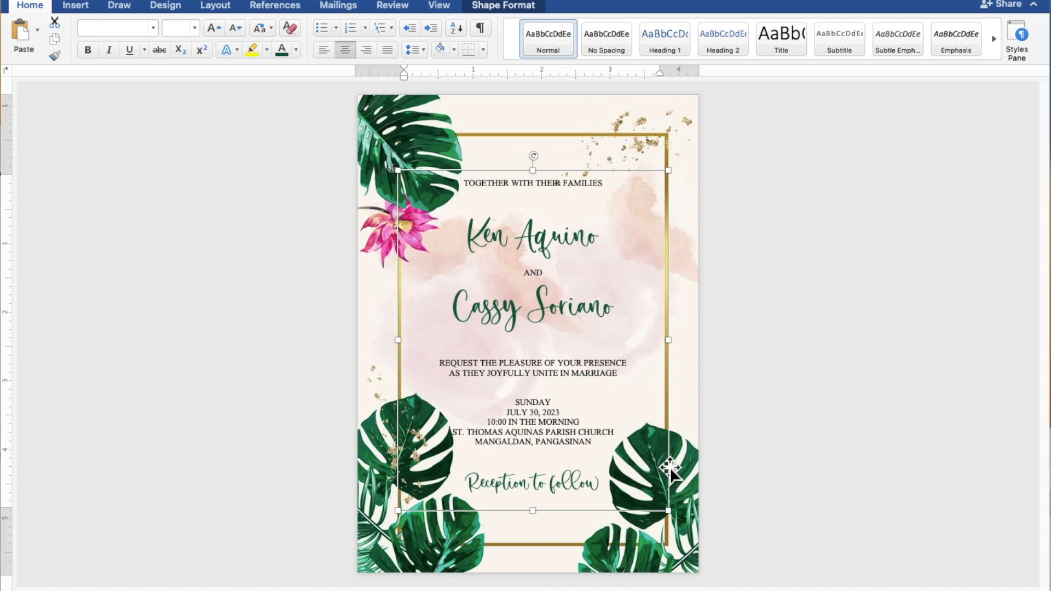
pyautogui.click(916, 381)
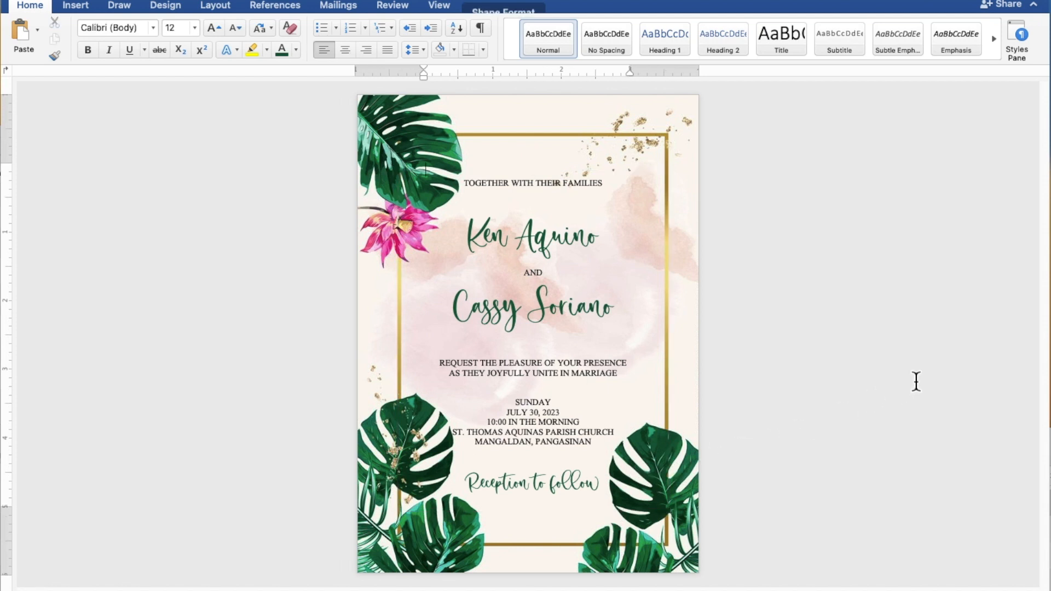